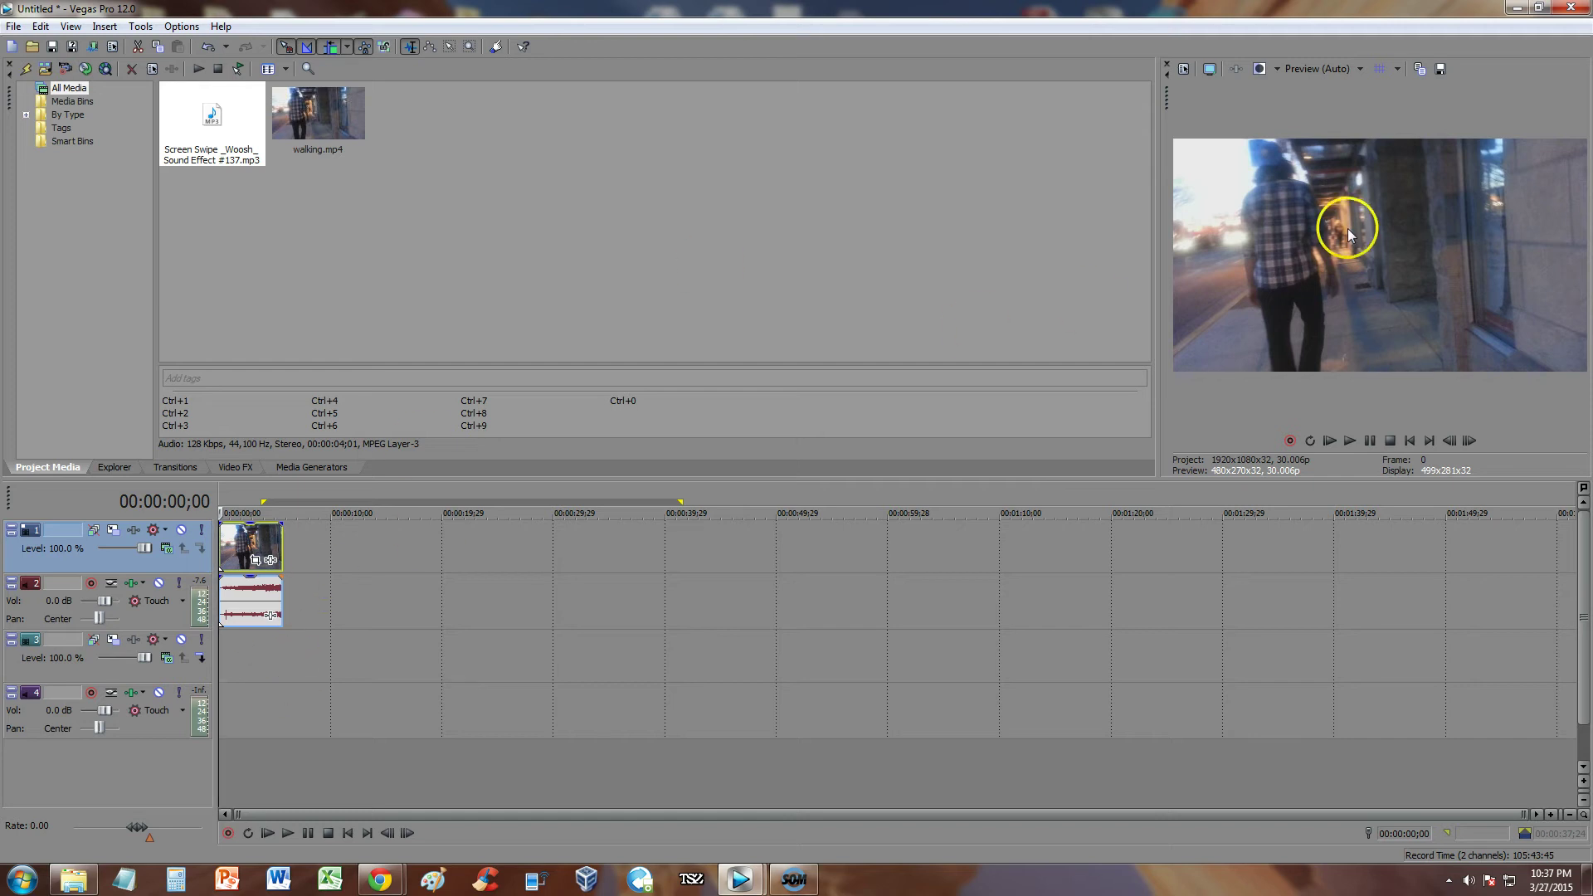
Play and pause the walking clip preview, then park the playhead near 00:00:02;24
click(1351, 441)
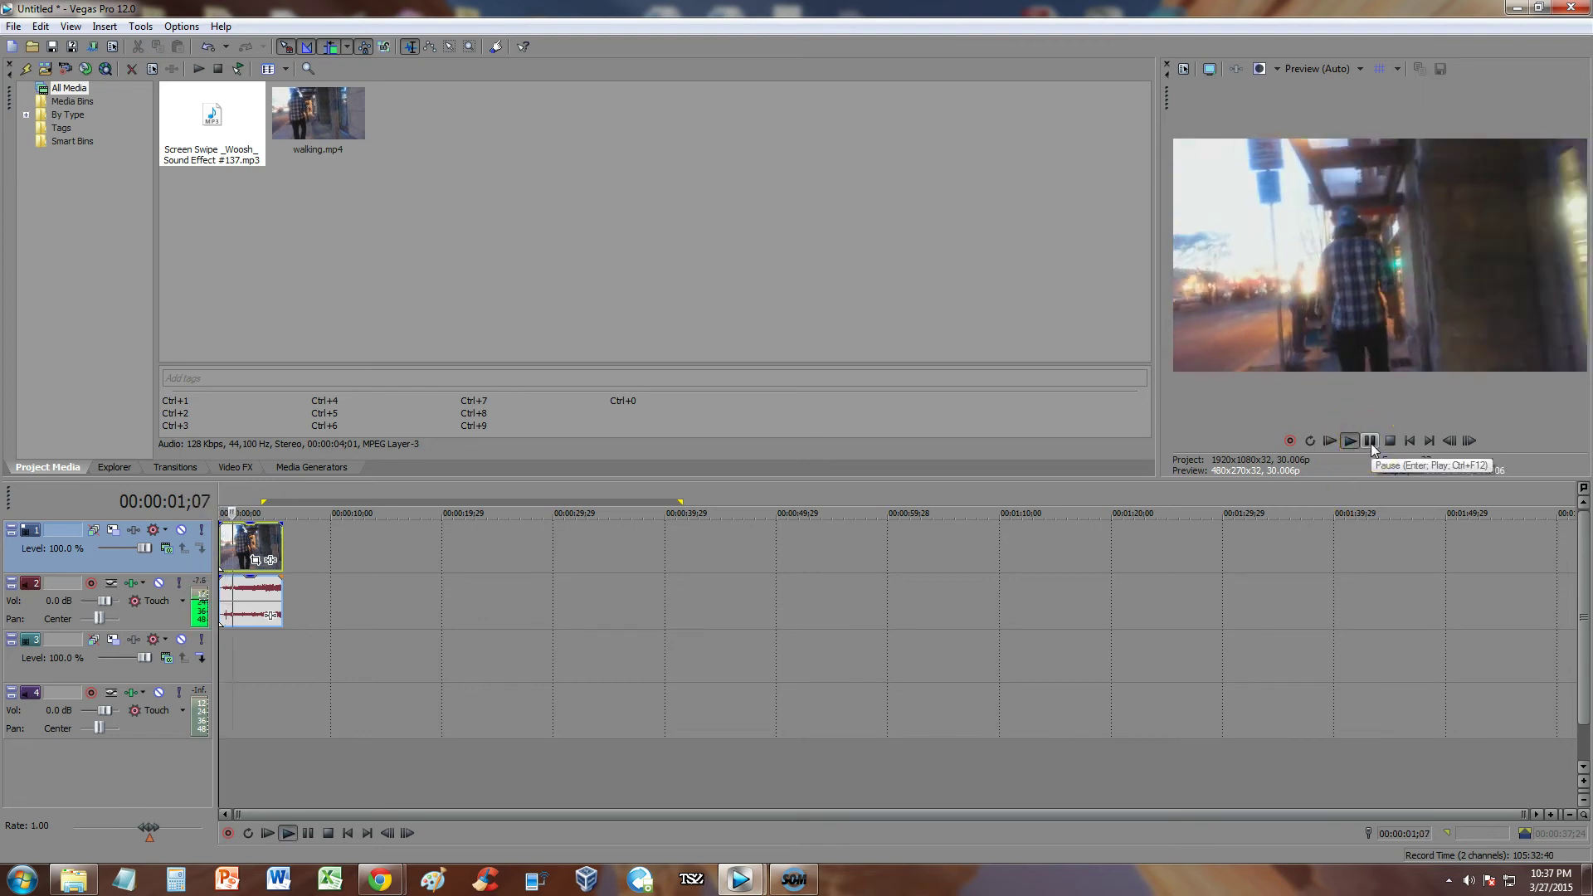
click(1369, 441)
click(338, 514)
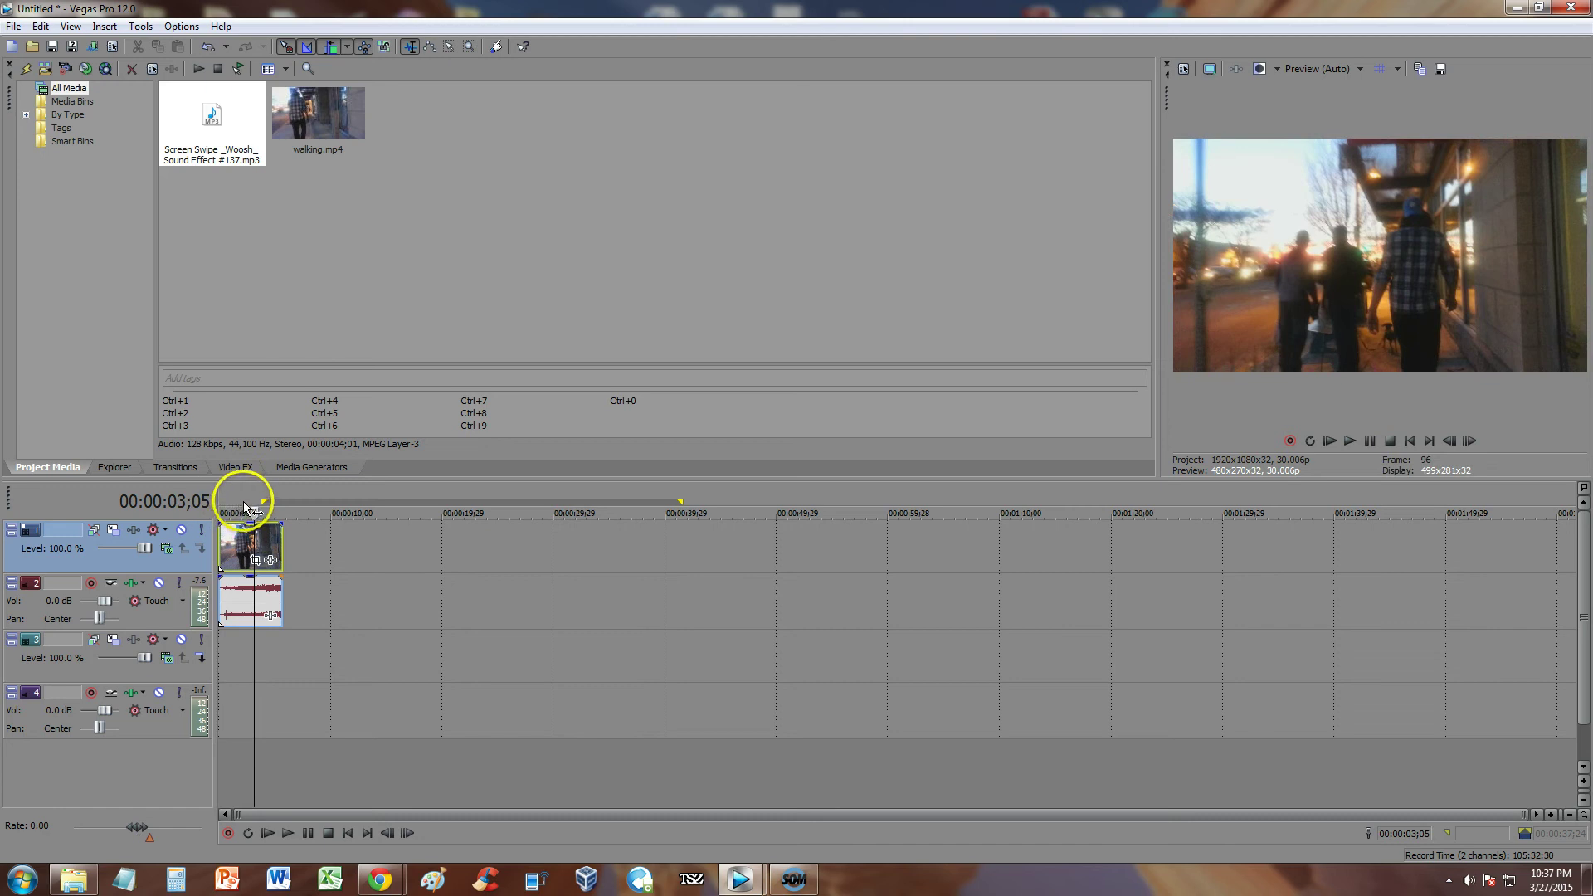
drag(244, 501, 268, 495)
mouse_move(681, 501)
mouse_down()
mouse_move(701, 498)
mouse_move(633, 522)
mouse_move(681, 520)
mouse_up()
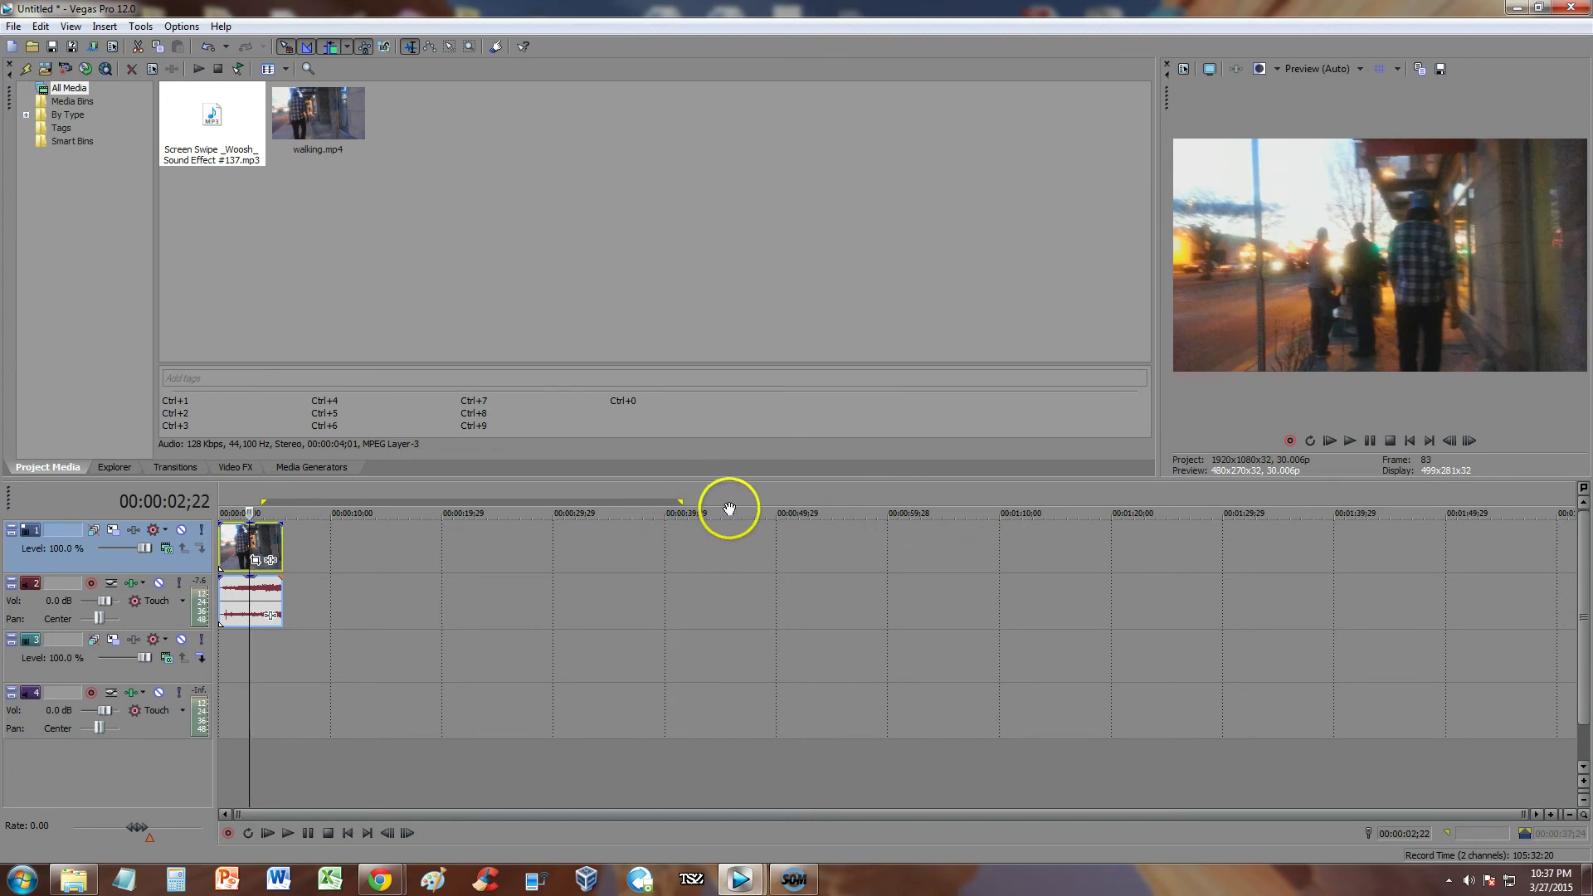
Split the walking video and audio events at 00:00:02;24 using Split
click(250, 508)
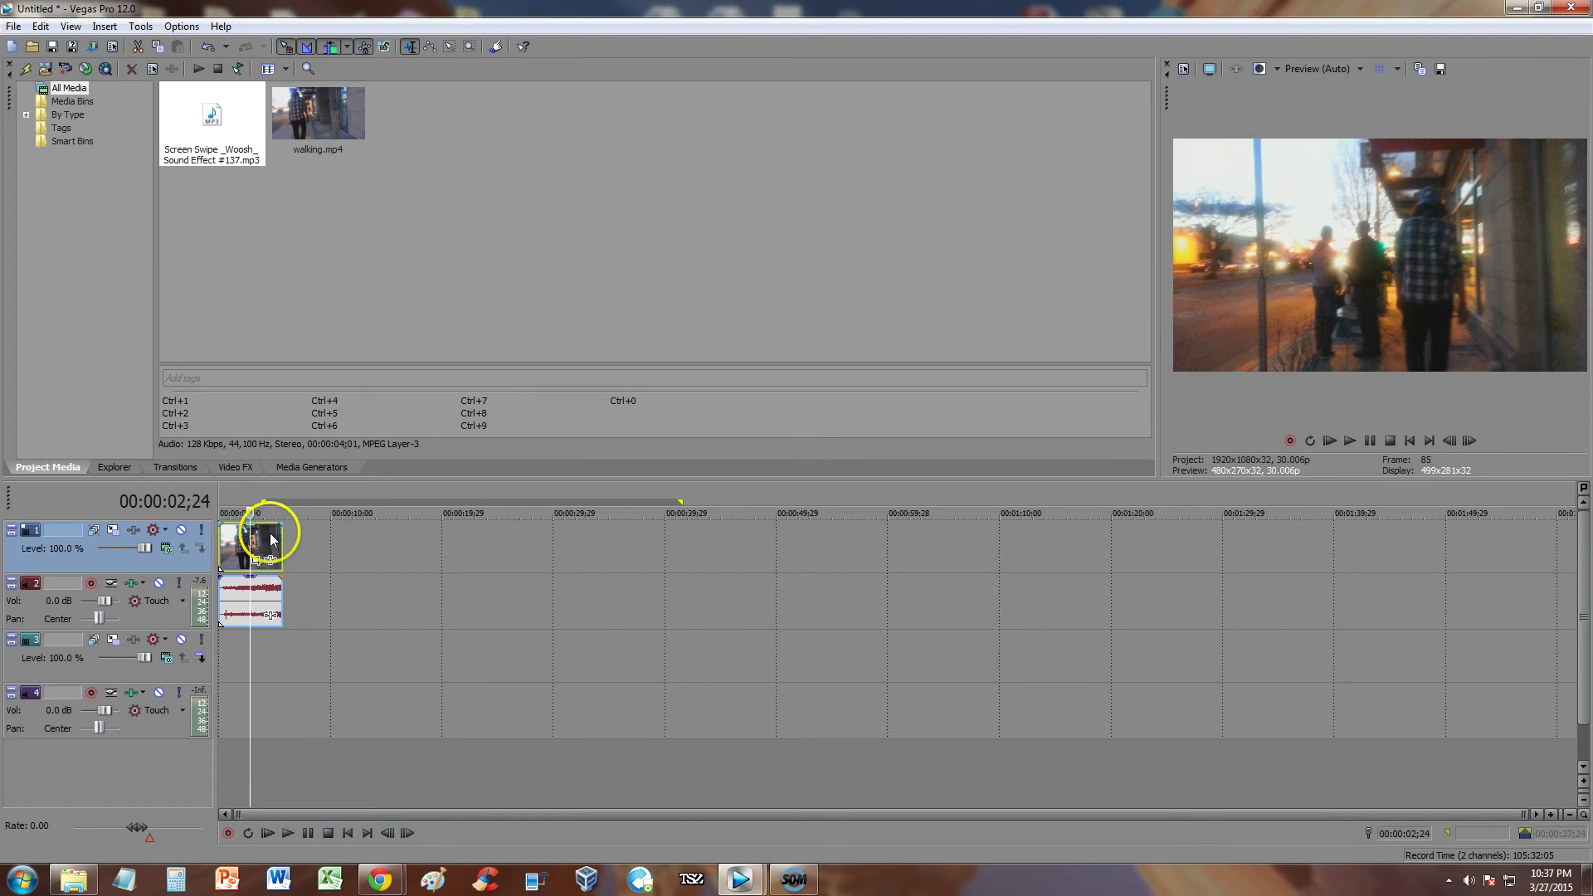
right_click(259, 541)
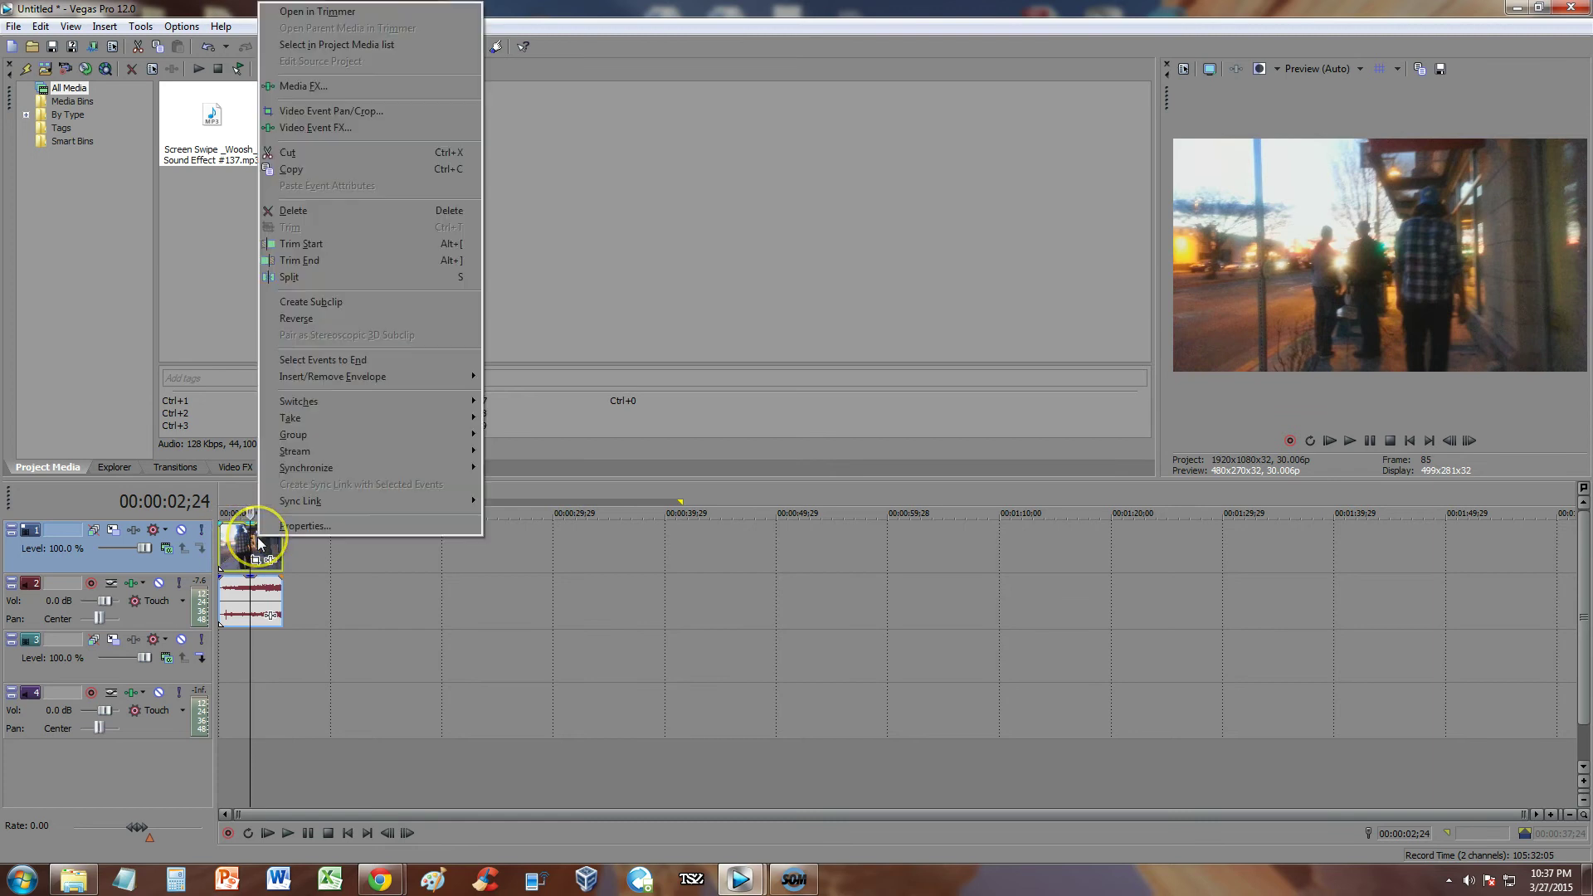
click(315, 277)
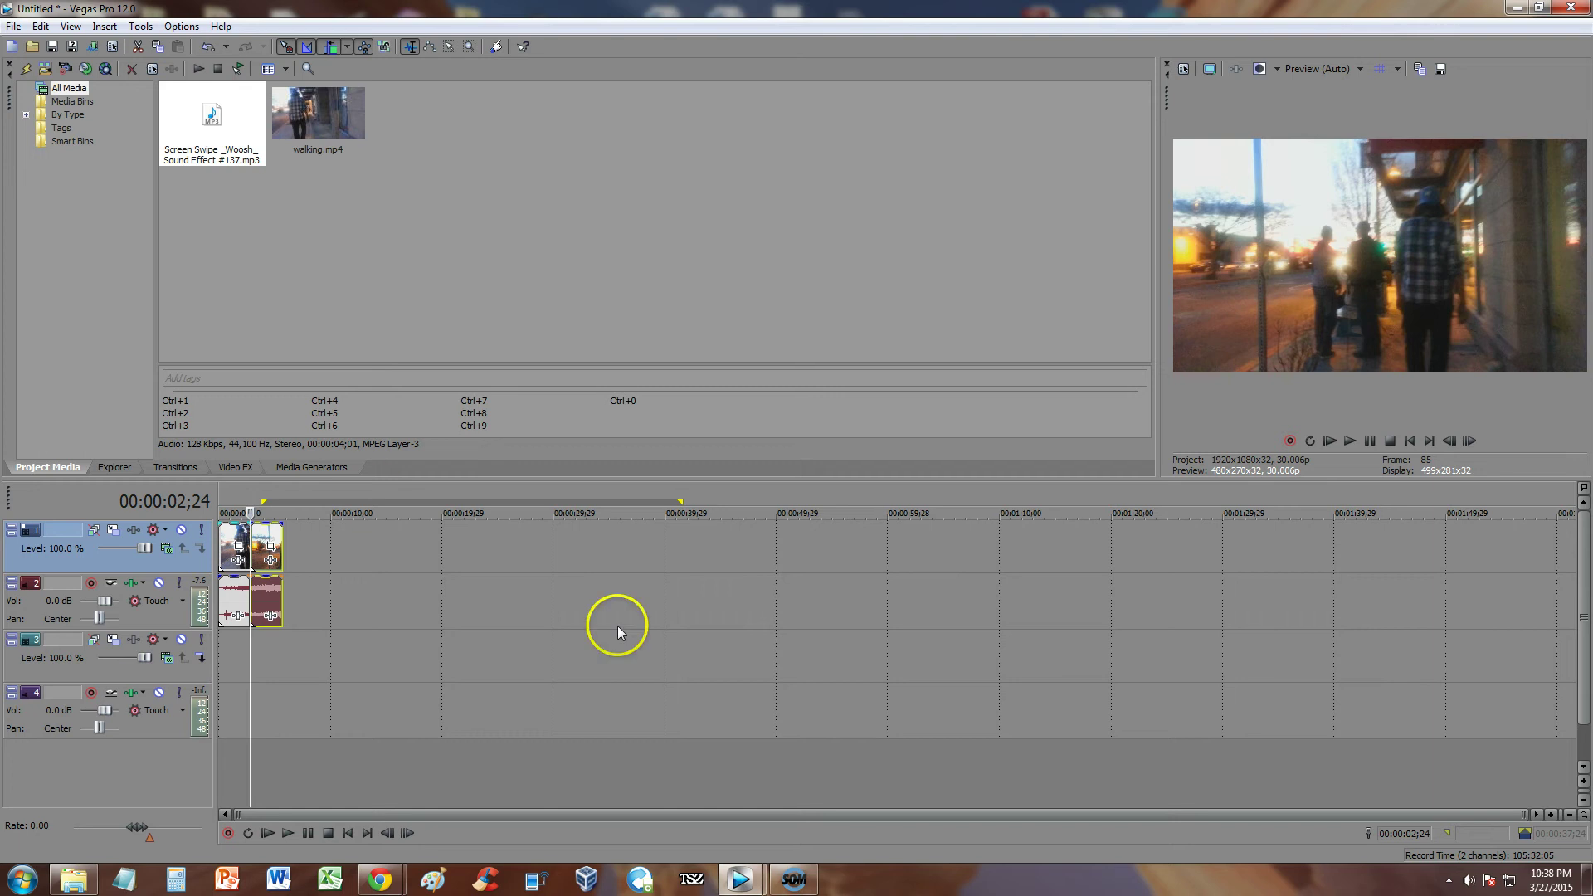
Check both split events, then zoom the timeline in three steps
click(235, 540)
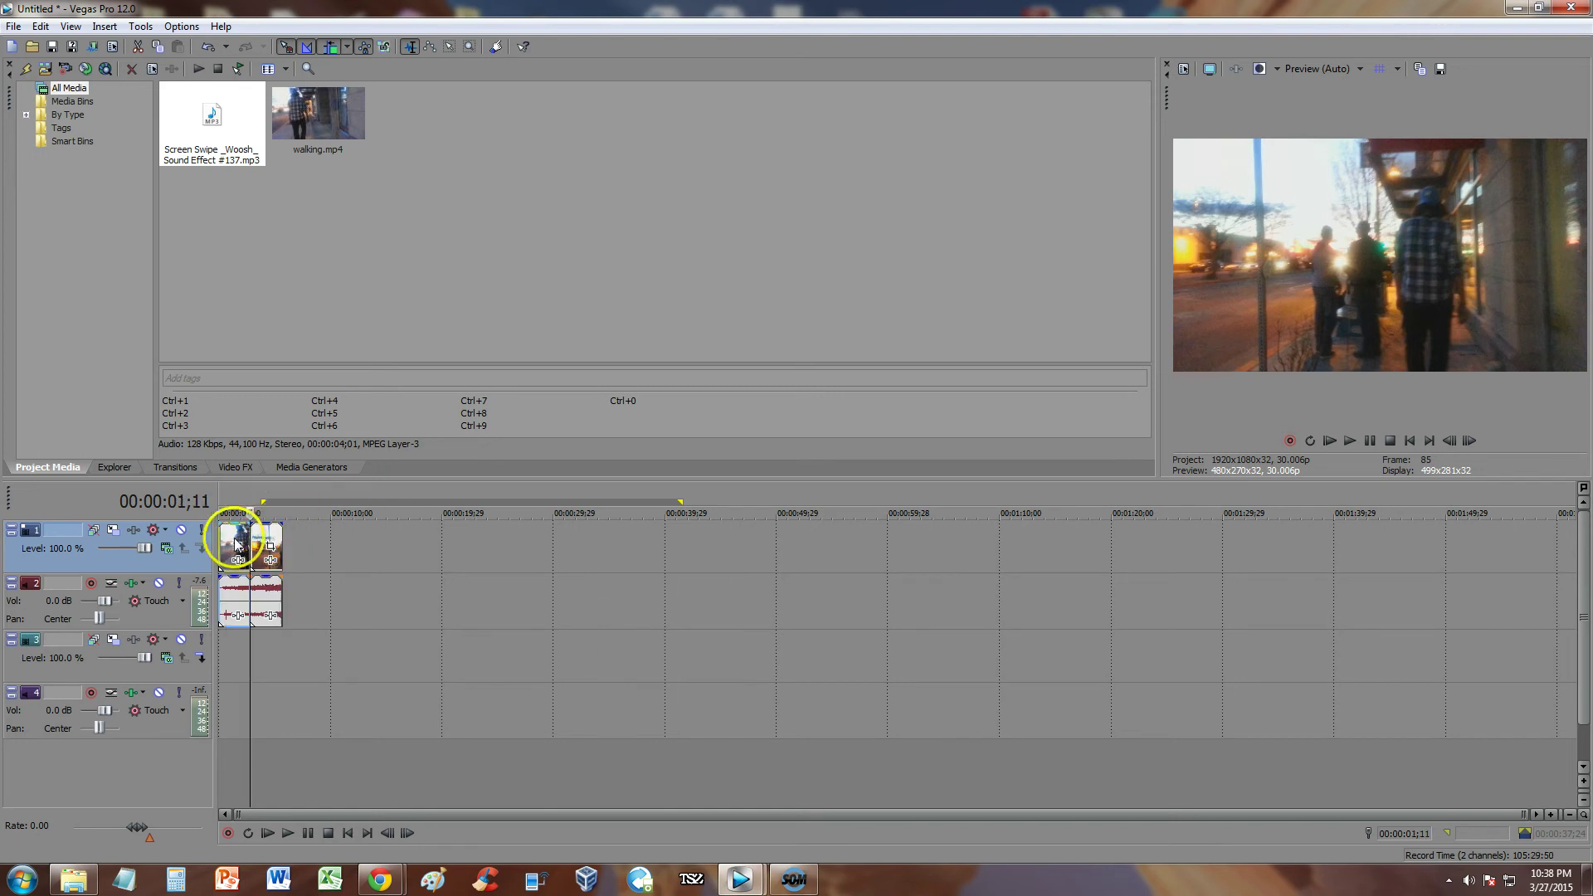
click(270, 541)
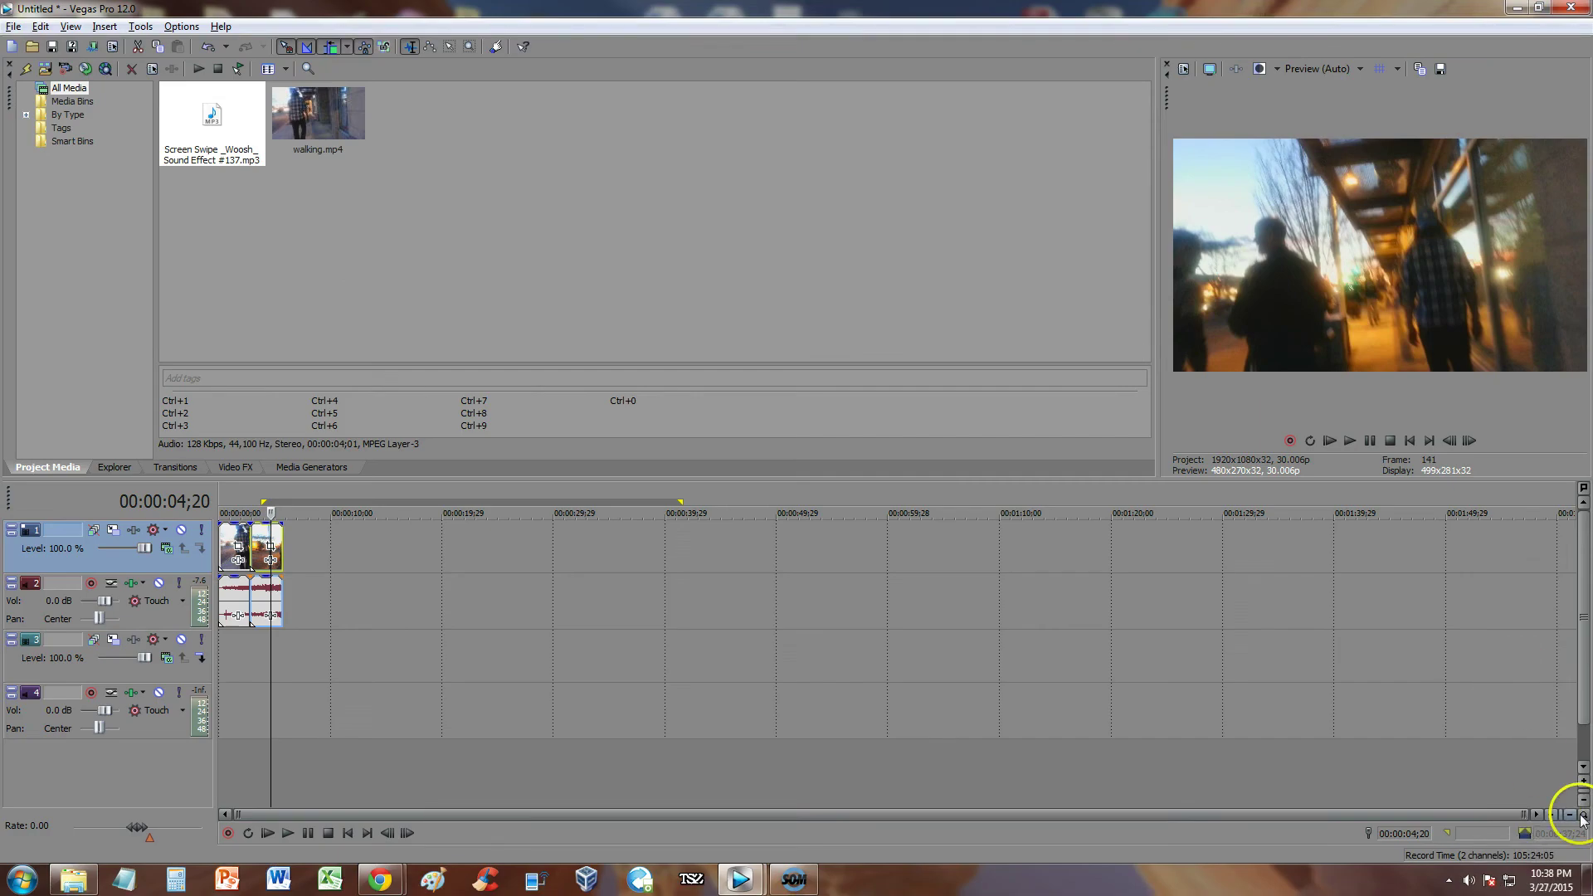
click(1554, 814)
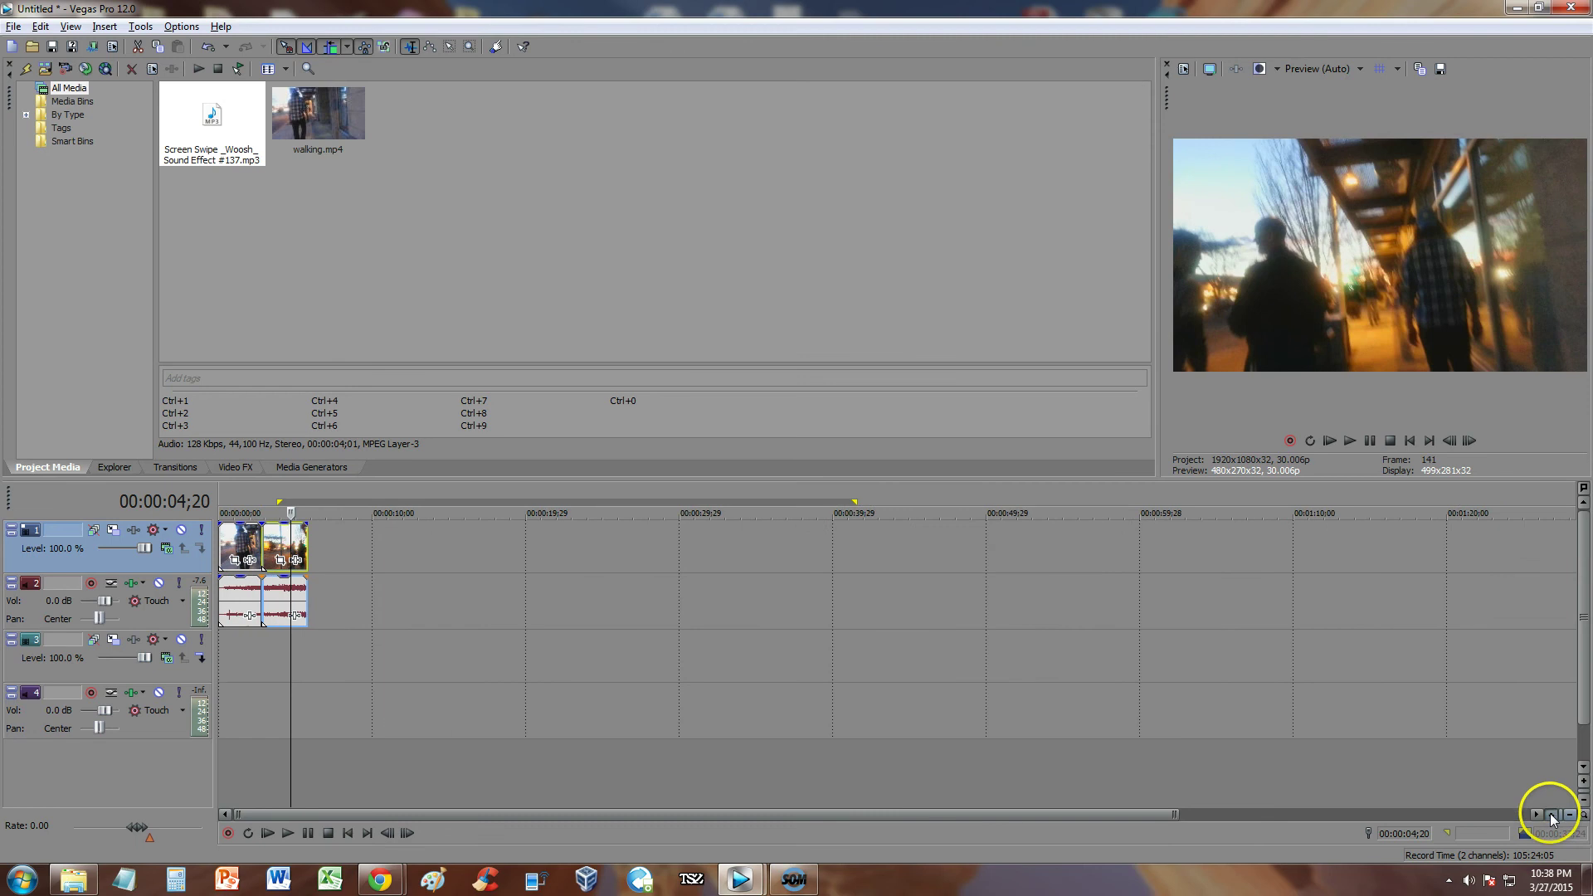
click(1554, 815)
click(1554, 815)
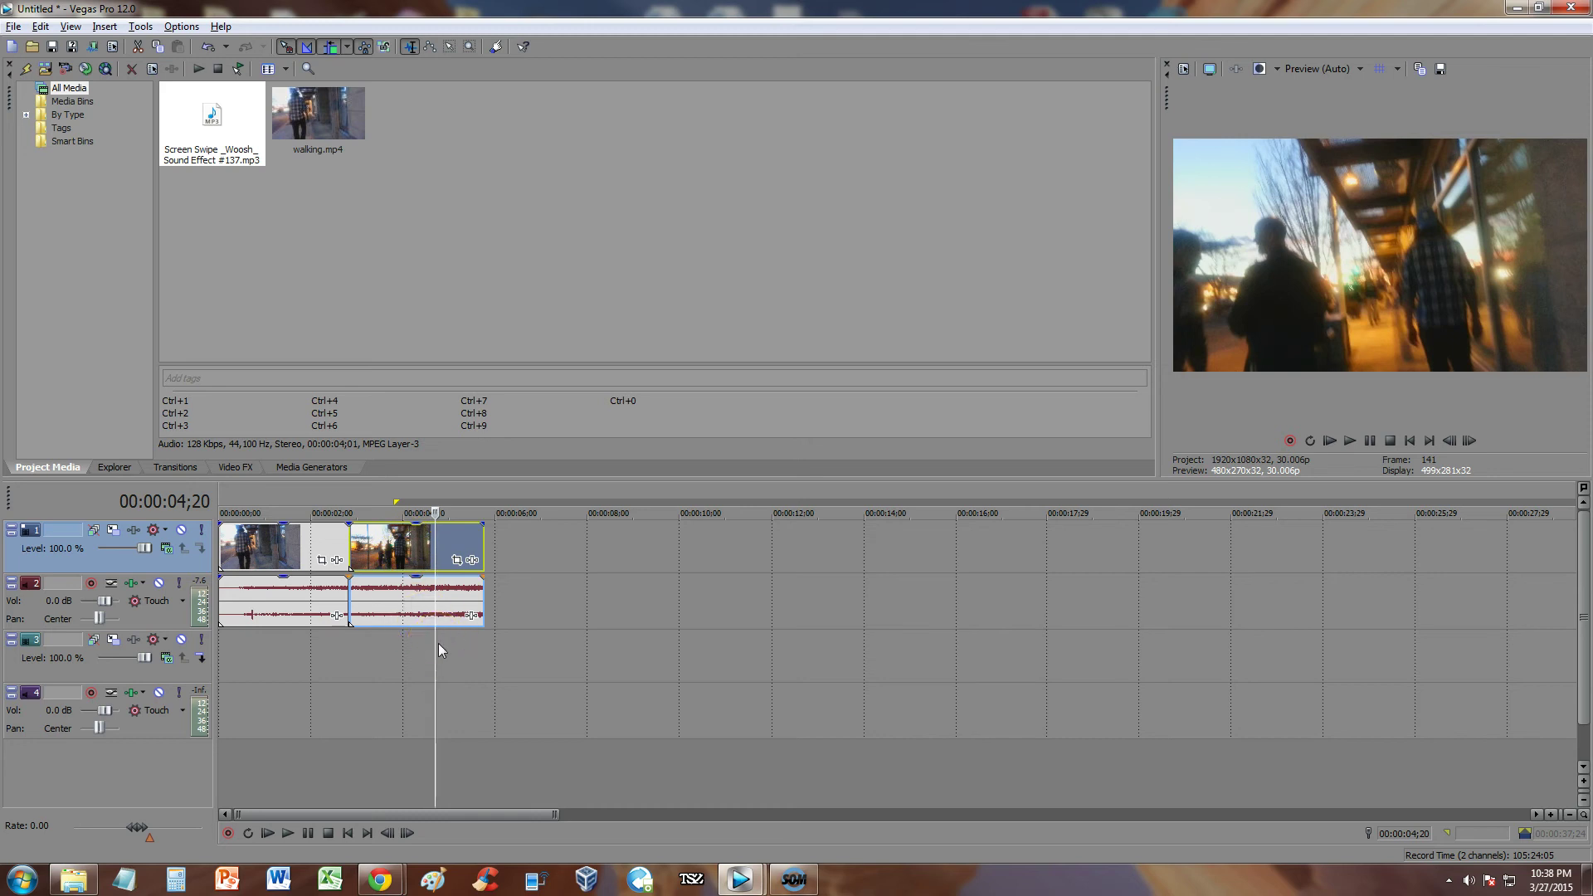
Slide the second walking event left over the first, forming a 0:07 crossfade
click(407, 561)
click(414, 597)
click(439, 514)
click(401, 550)
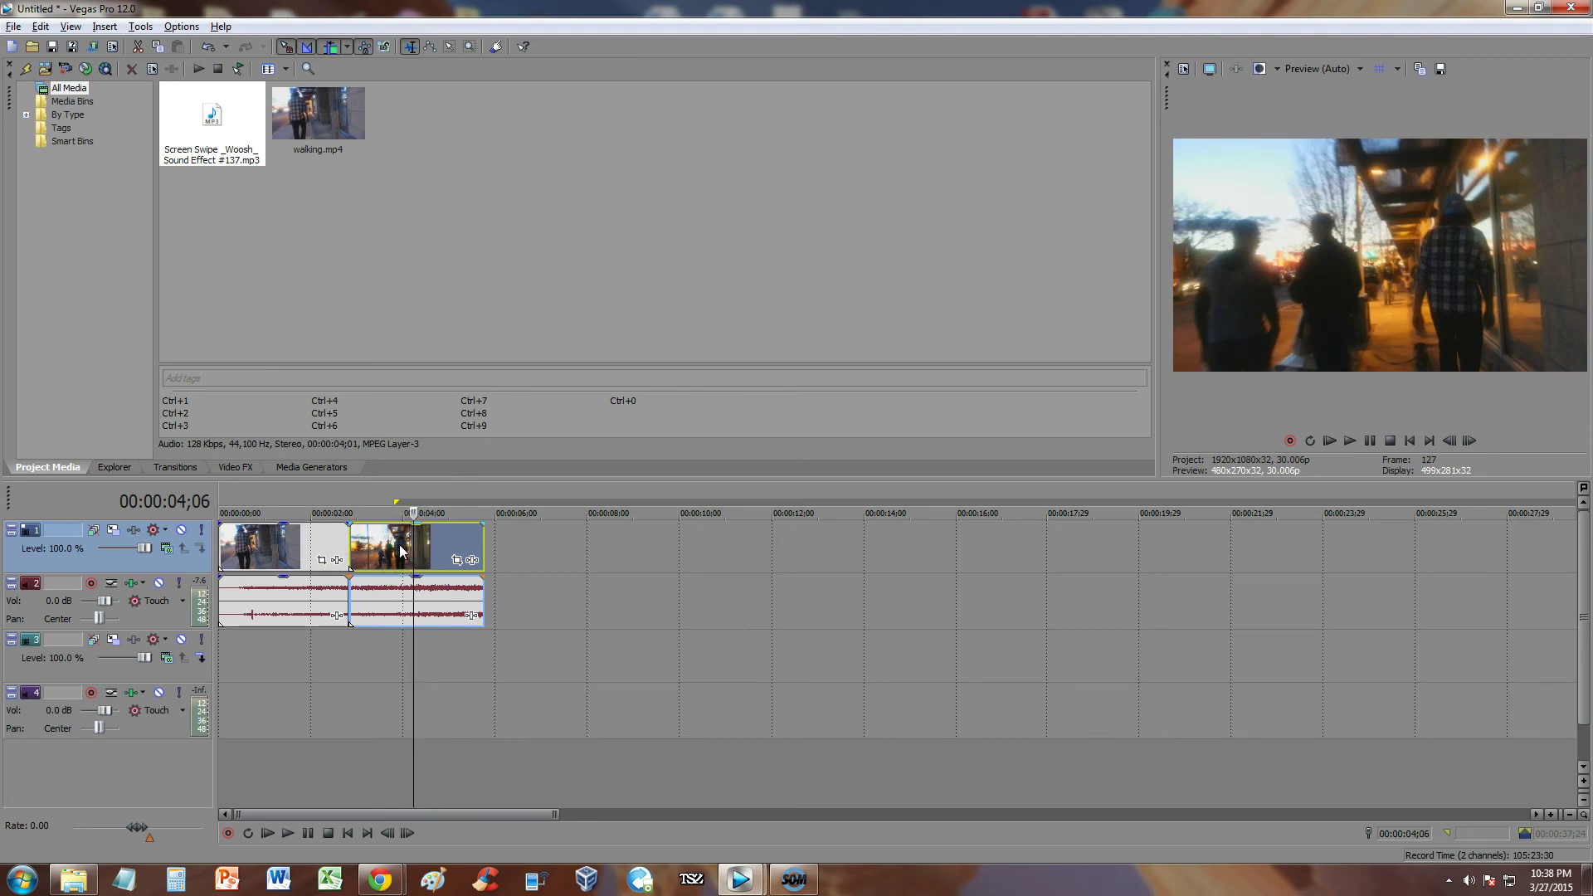
drag(399, 550, 389, 547)
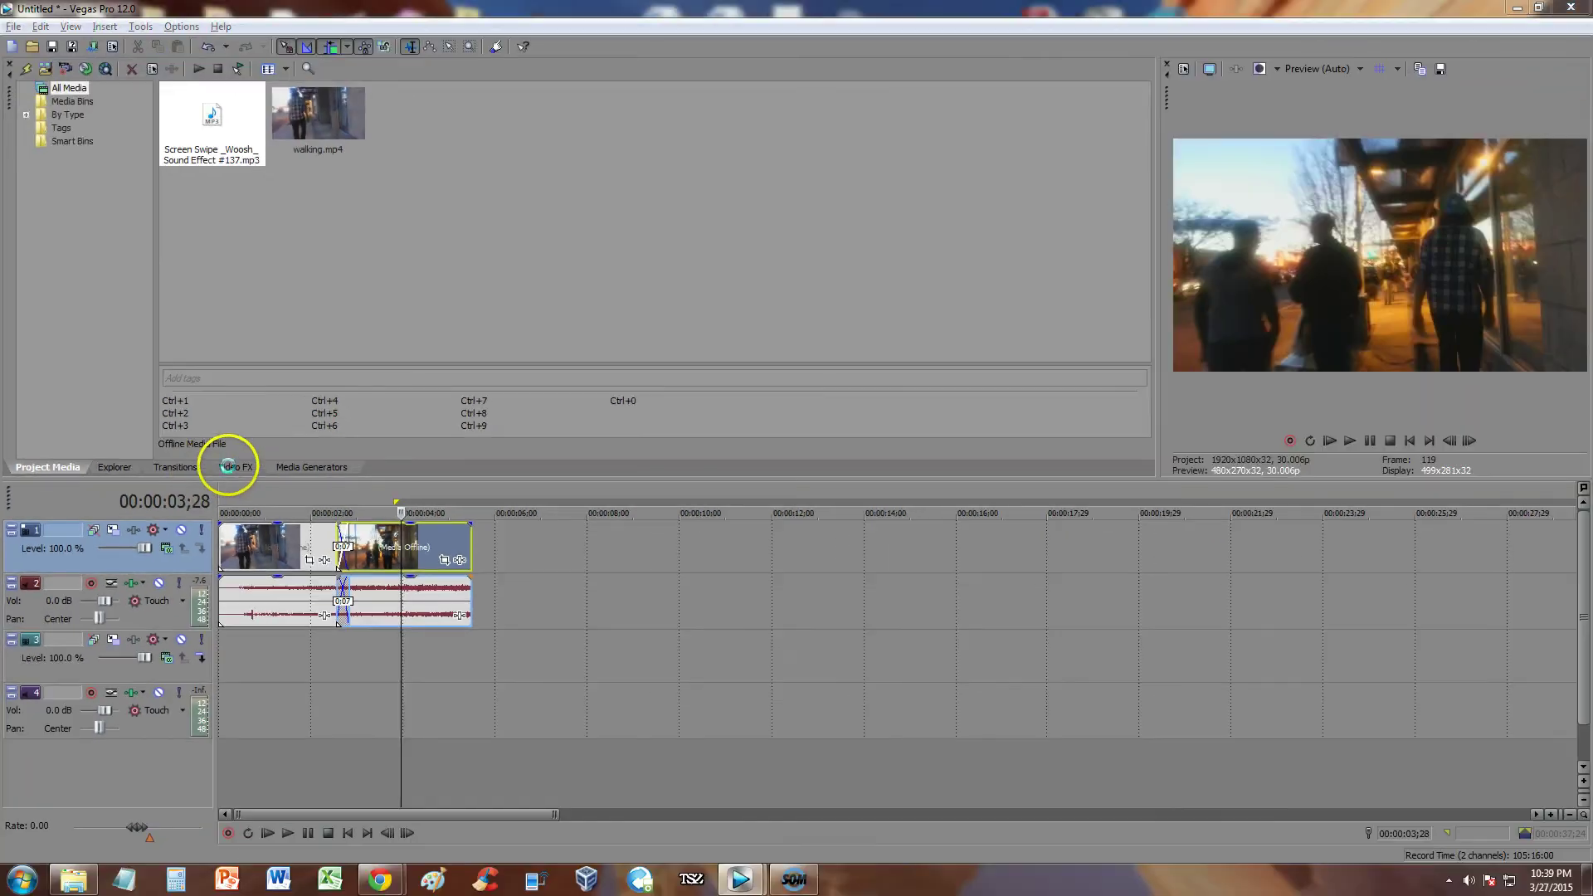
Replace the video crossfade with the Linear Wipe (Default) transition
click(222, 468)
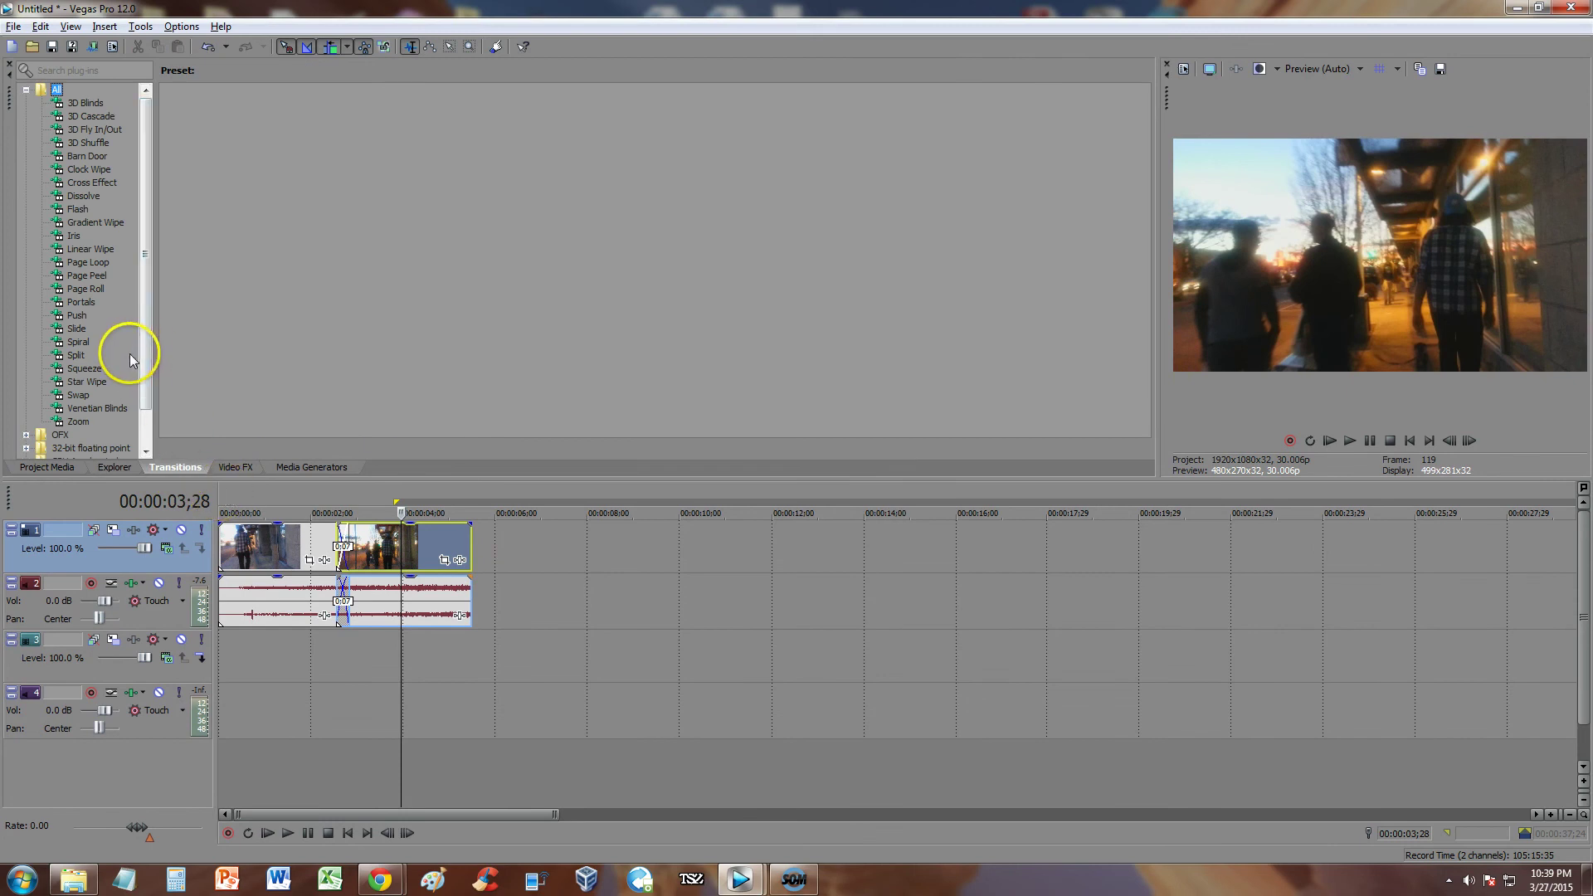
click(91, 249)
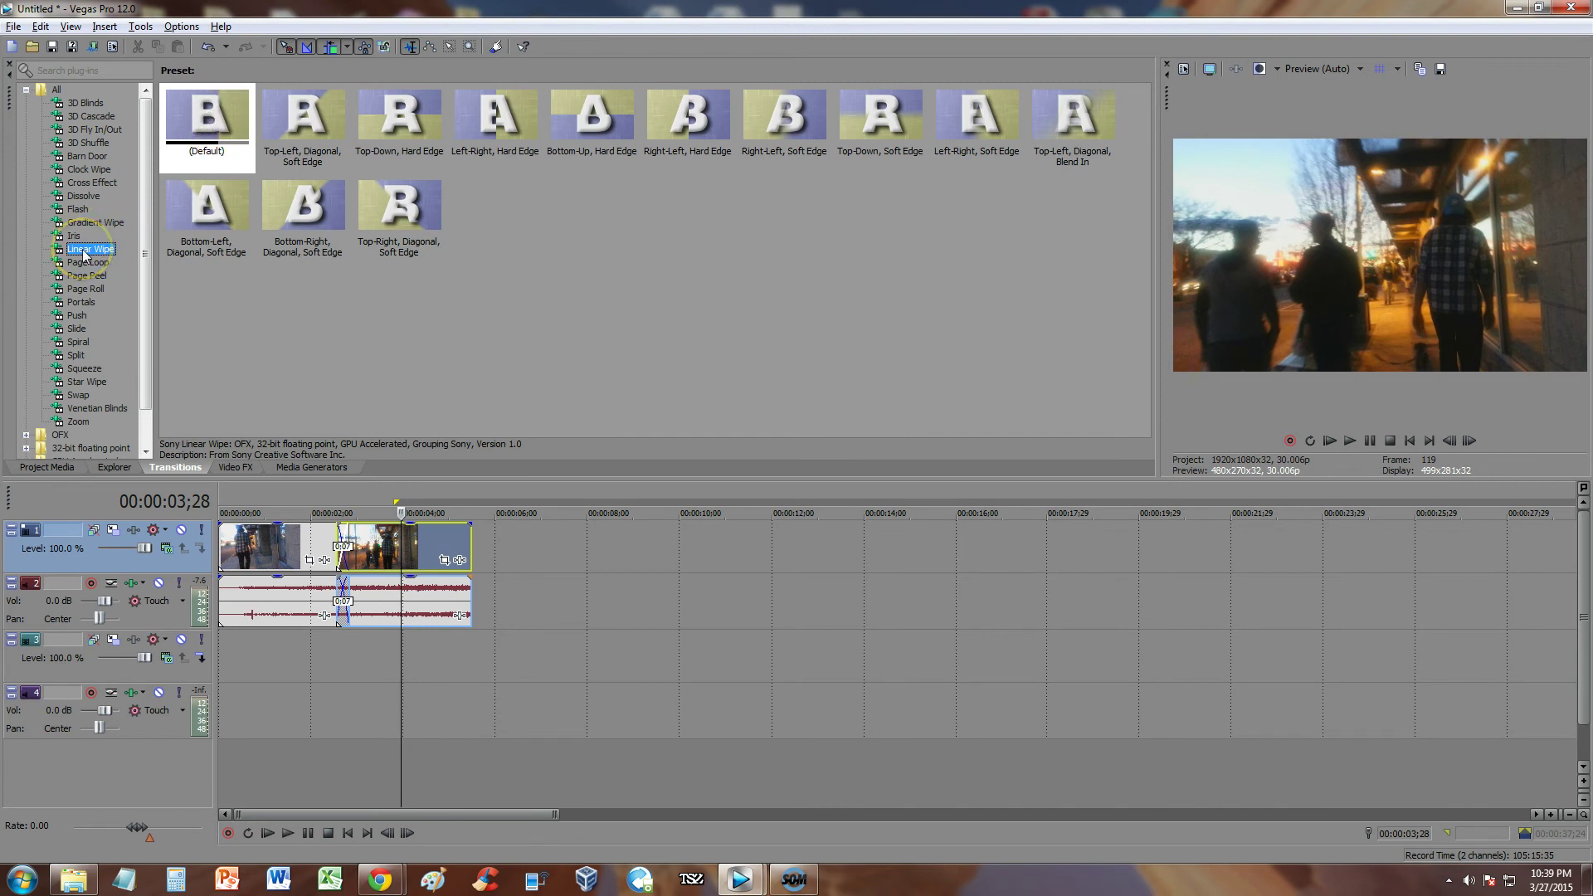
drag(83, 255, 344, 553)
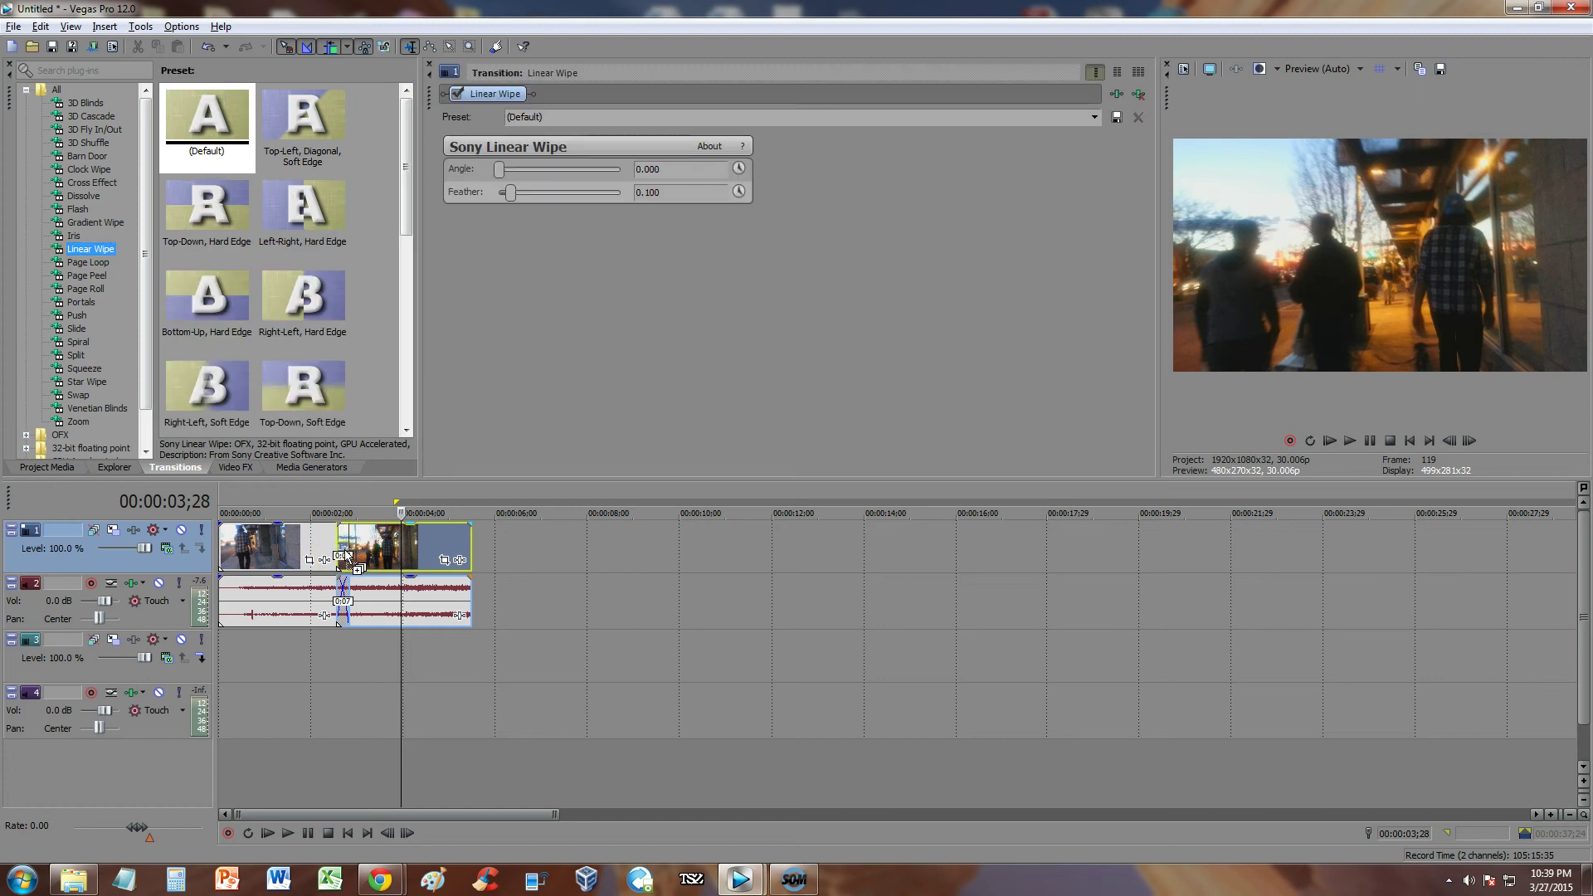
click(559, 429)
Preview the Linear Wipe twice from 2;04, then slide the second event further left
click(335, 503)
click(319, 509)
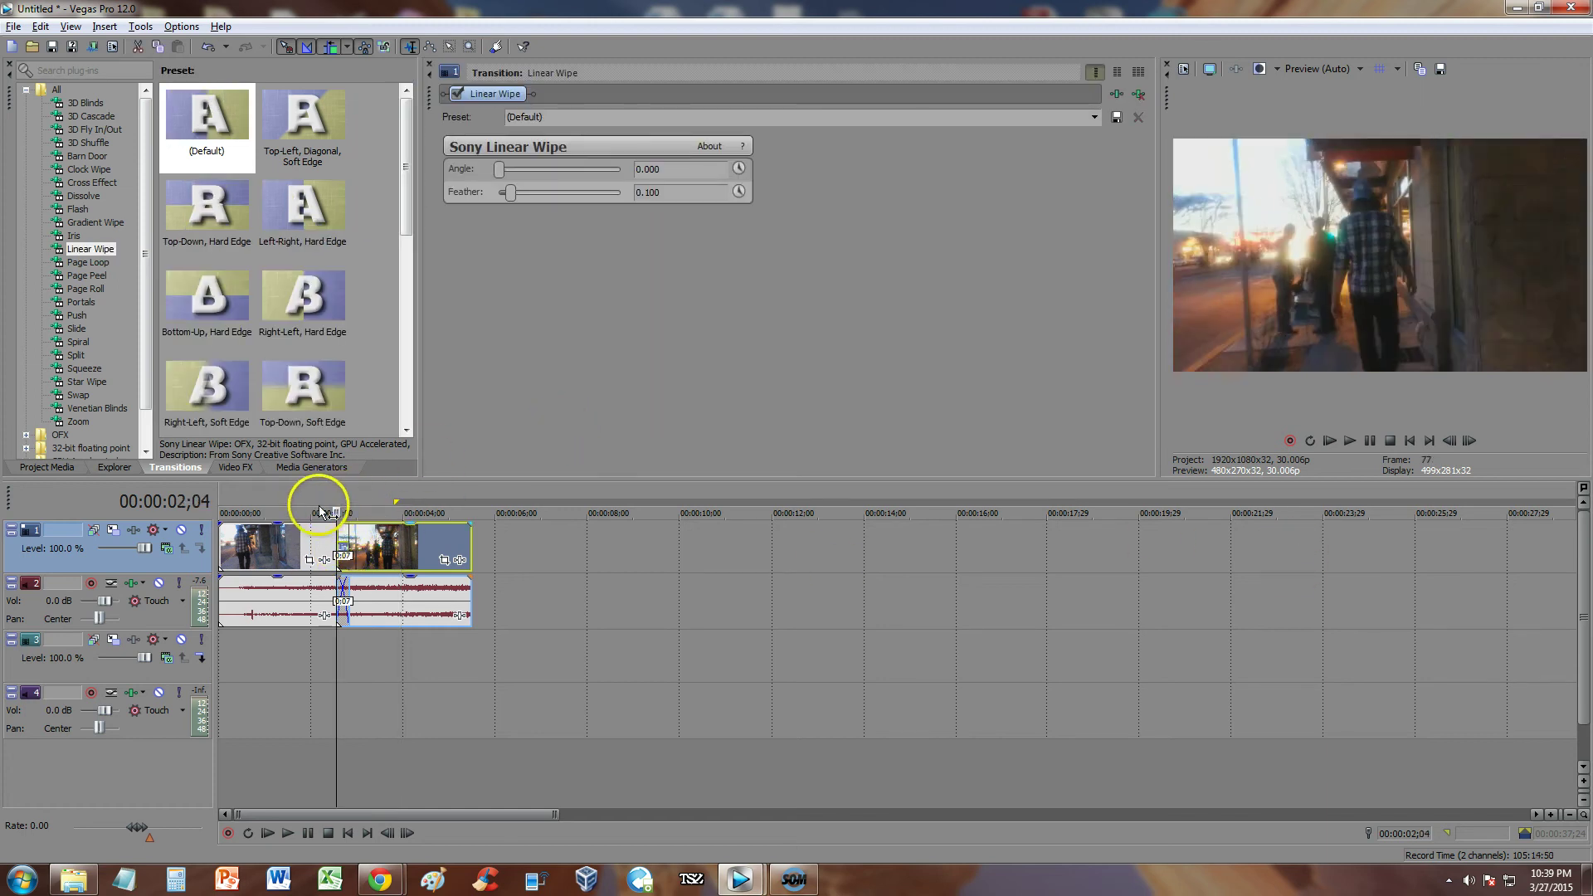
click(1351, 444)
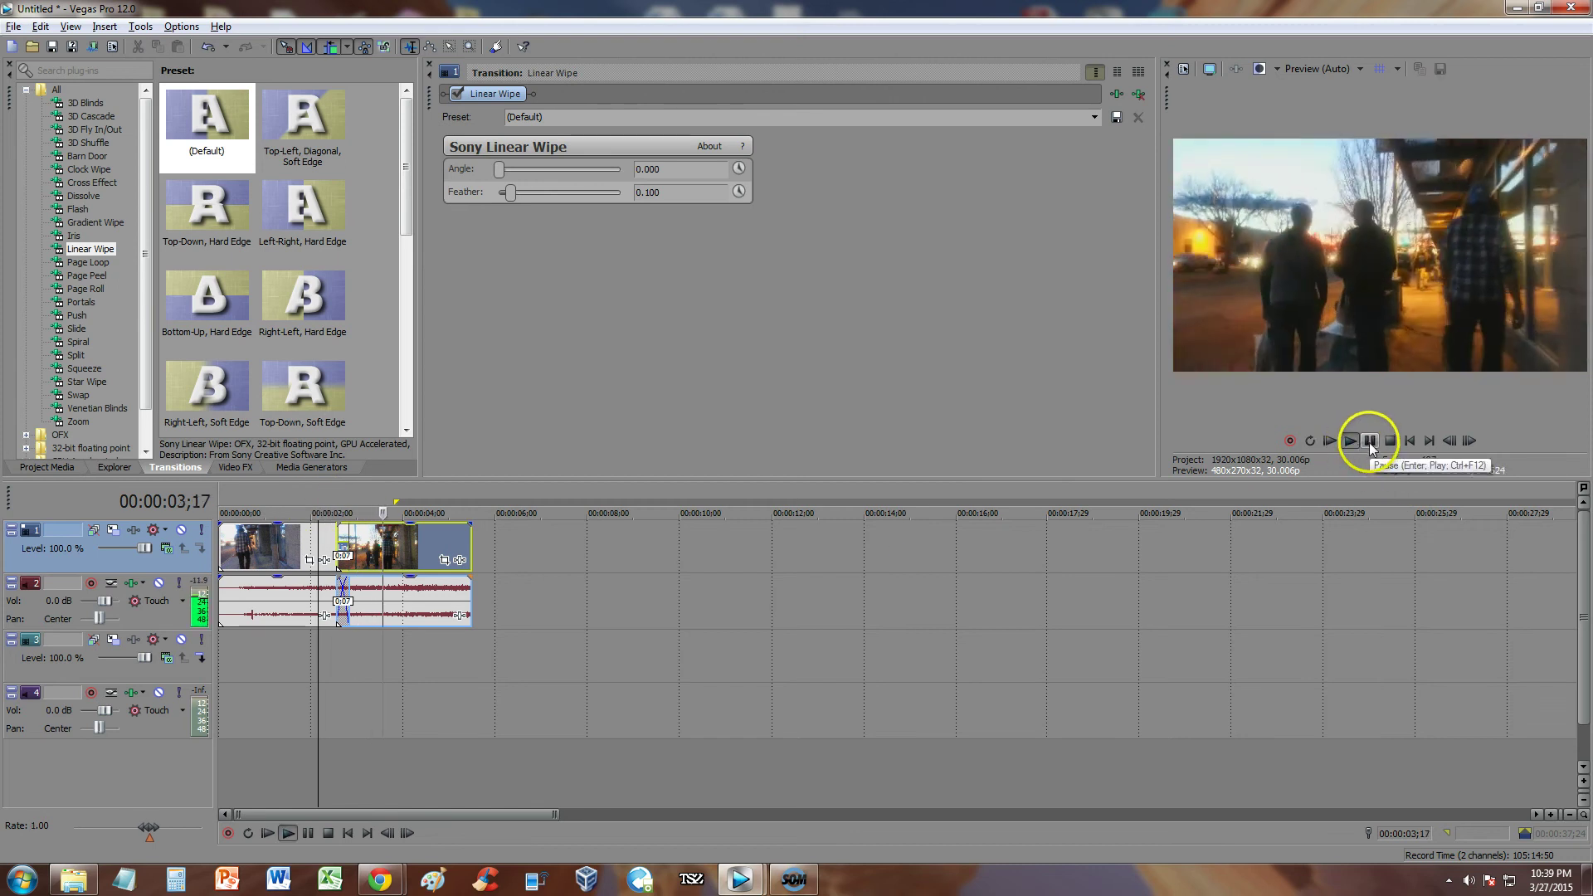
click(1370, 444)
click(319, 500)
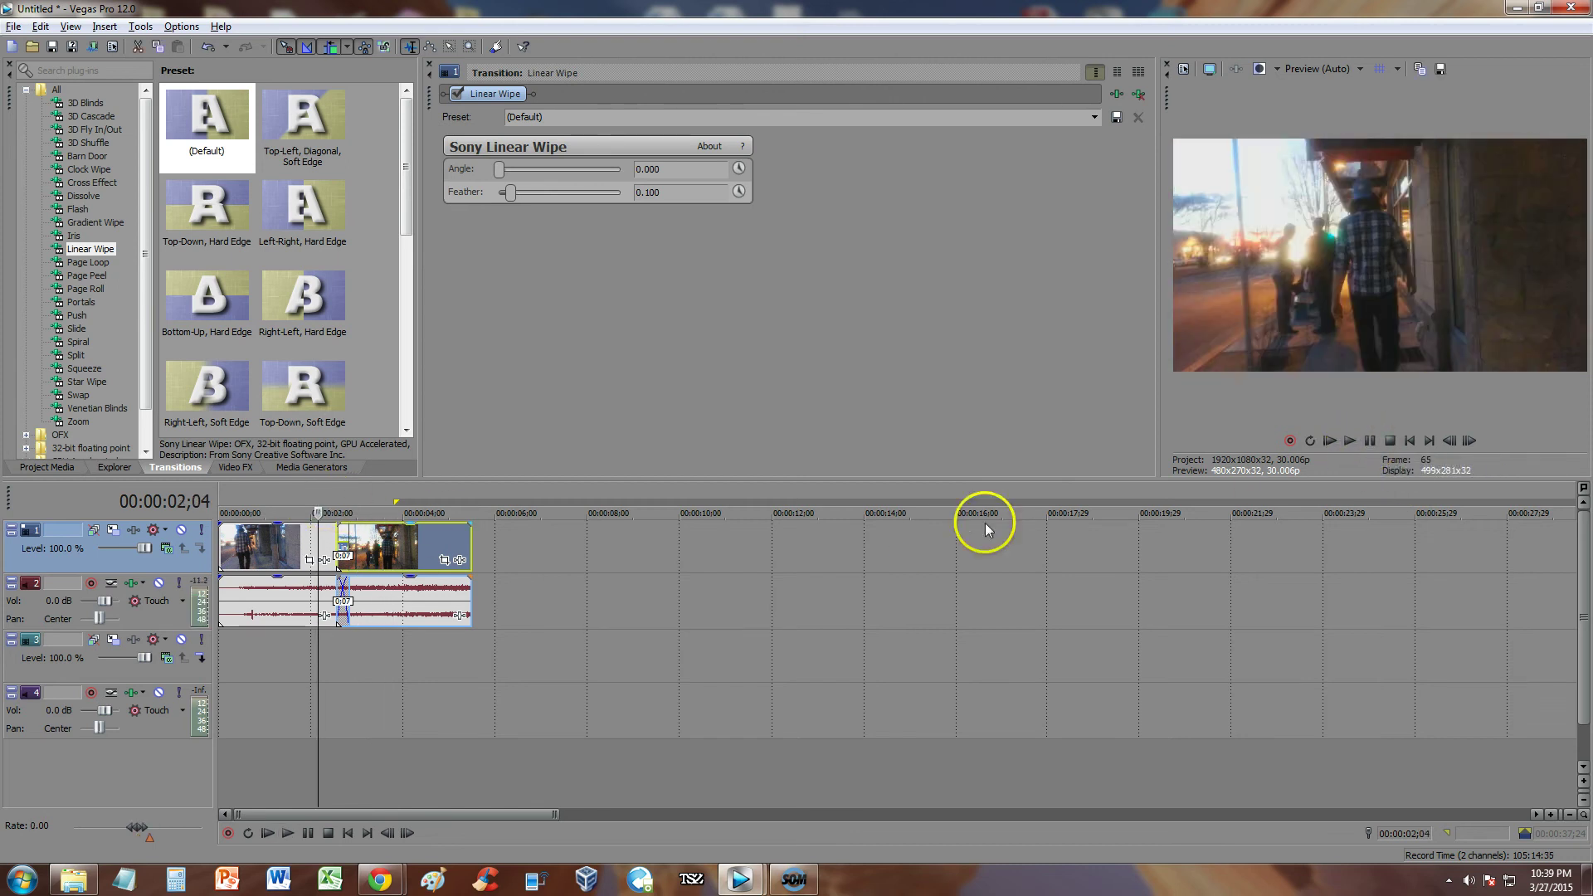
click(1350, 440)
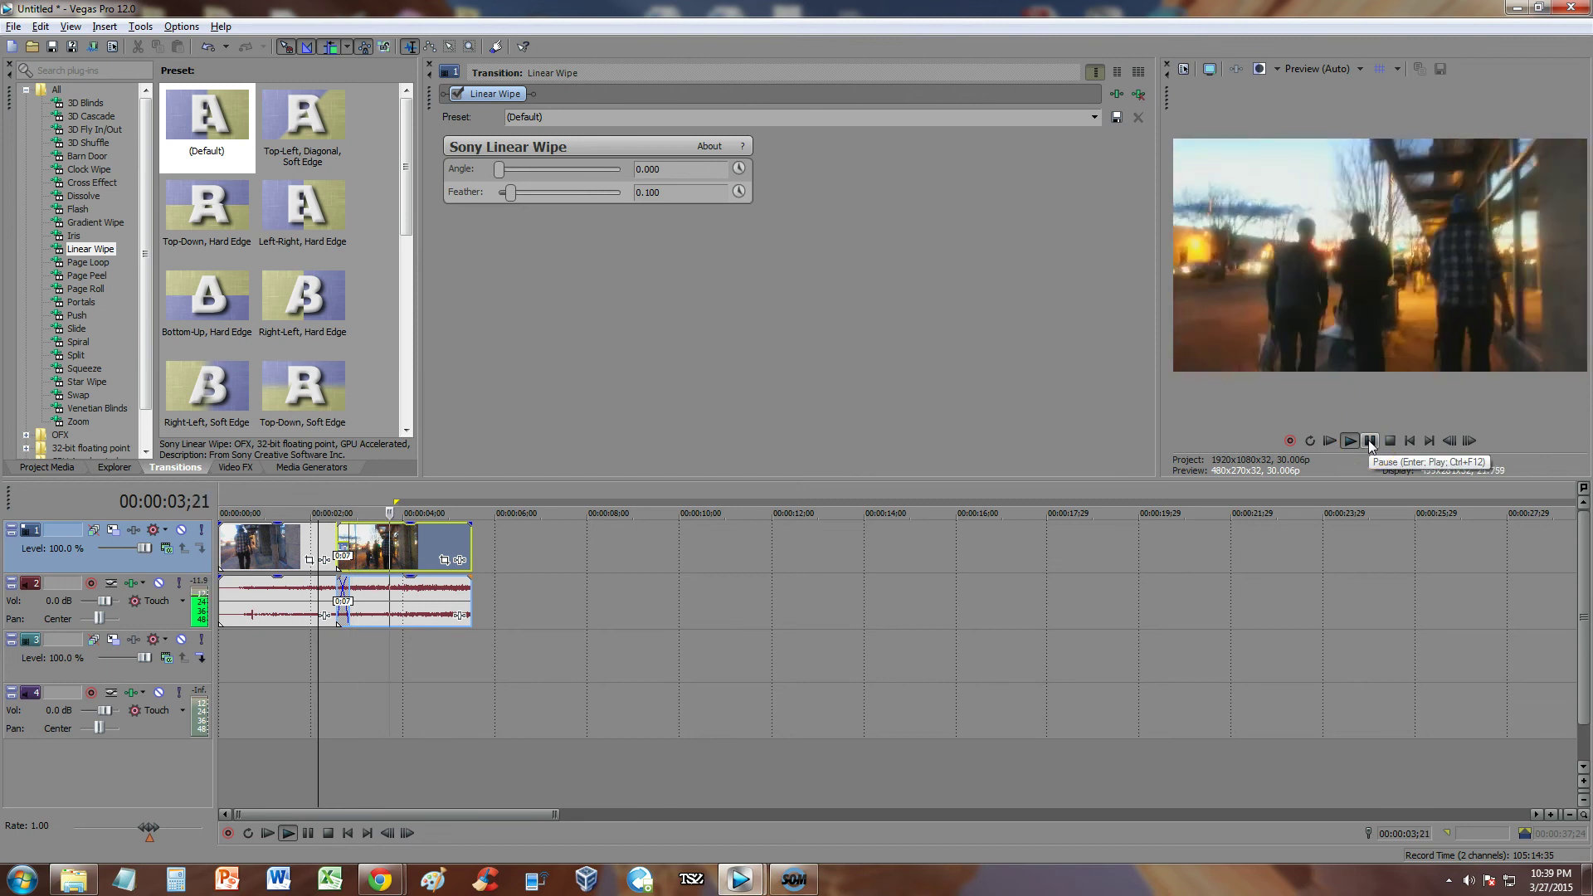
click(1369, 443)
drag(428, 544, 386, 557)
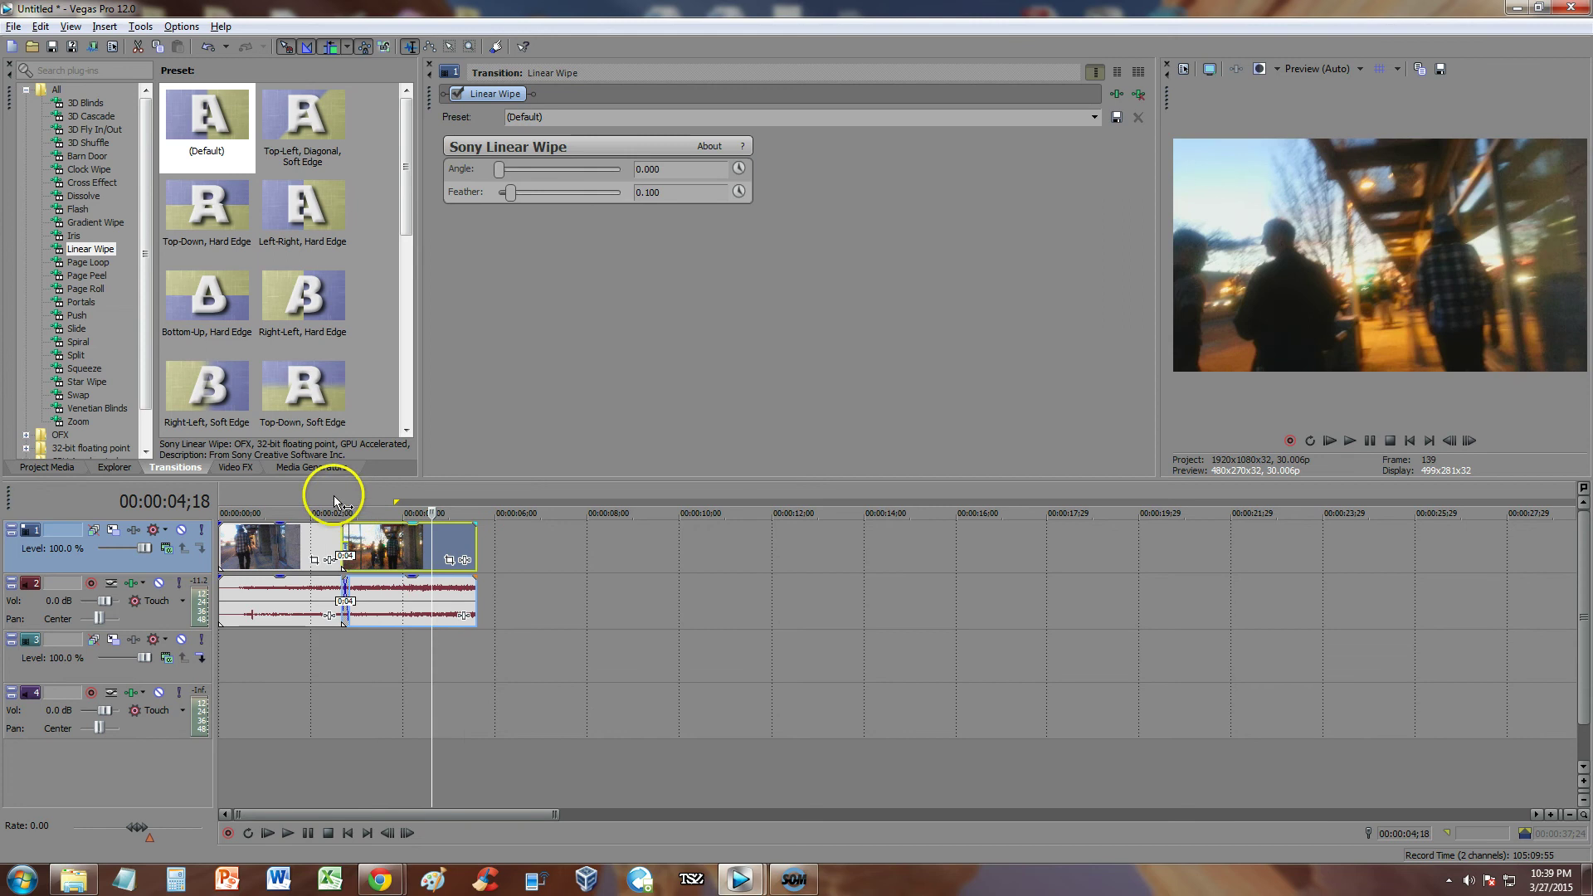
Play the longer wipe from 2;10, pause, and show the Project Media list
click(329, 496)
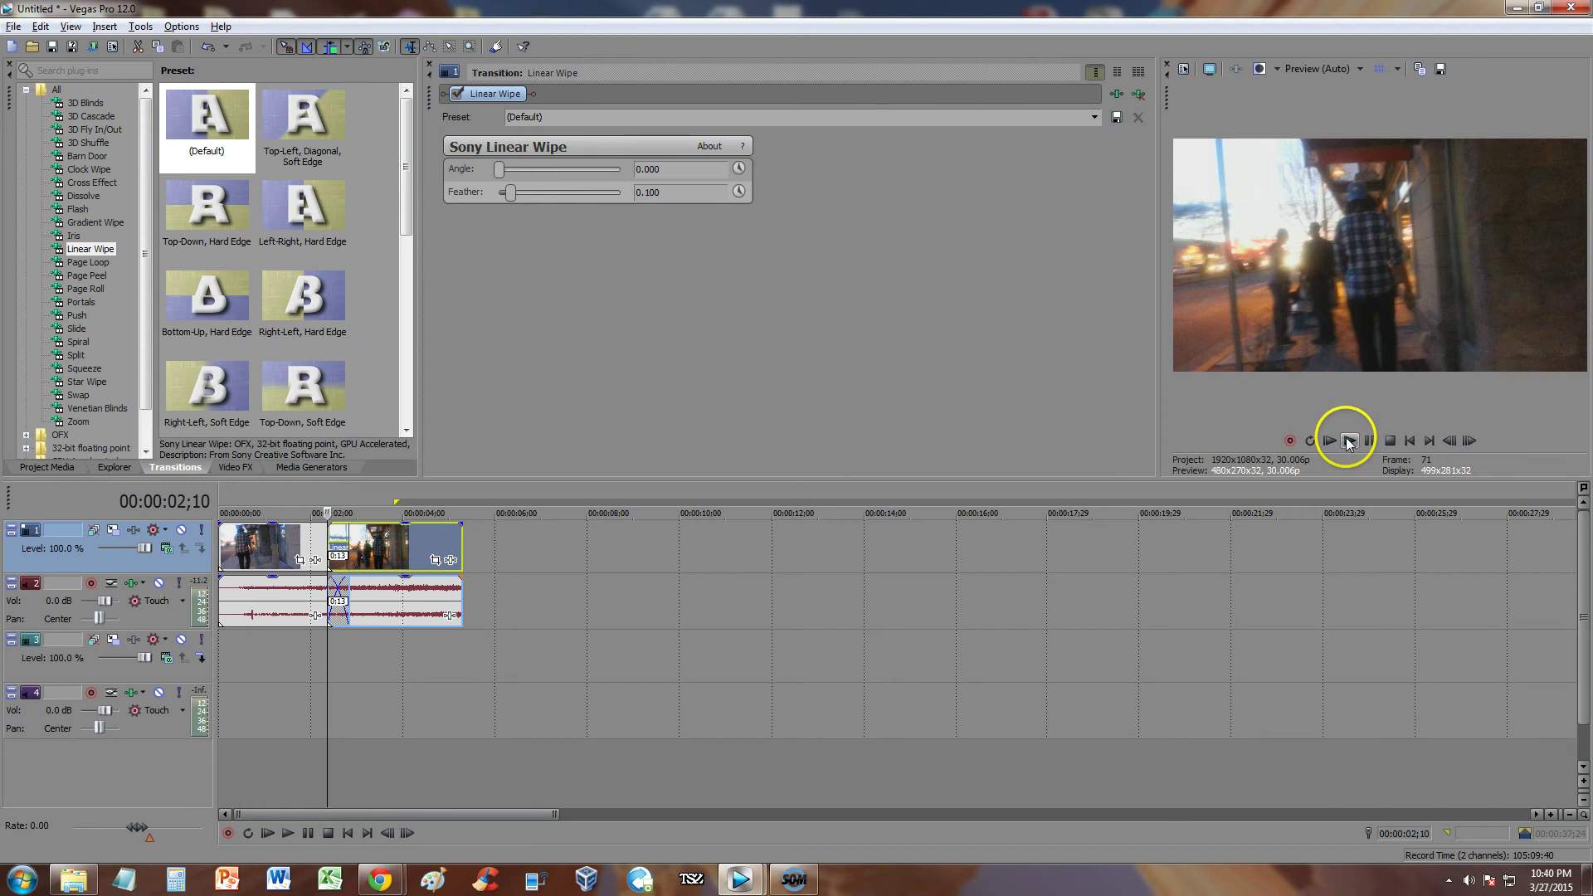
click(1349, 442)
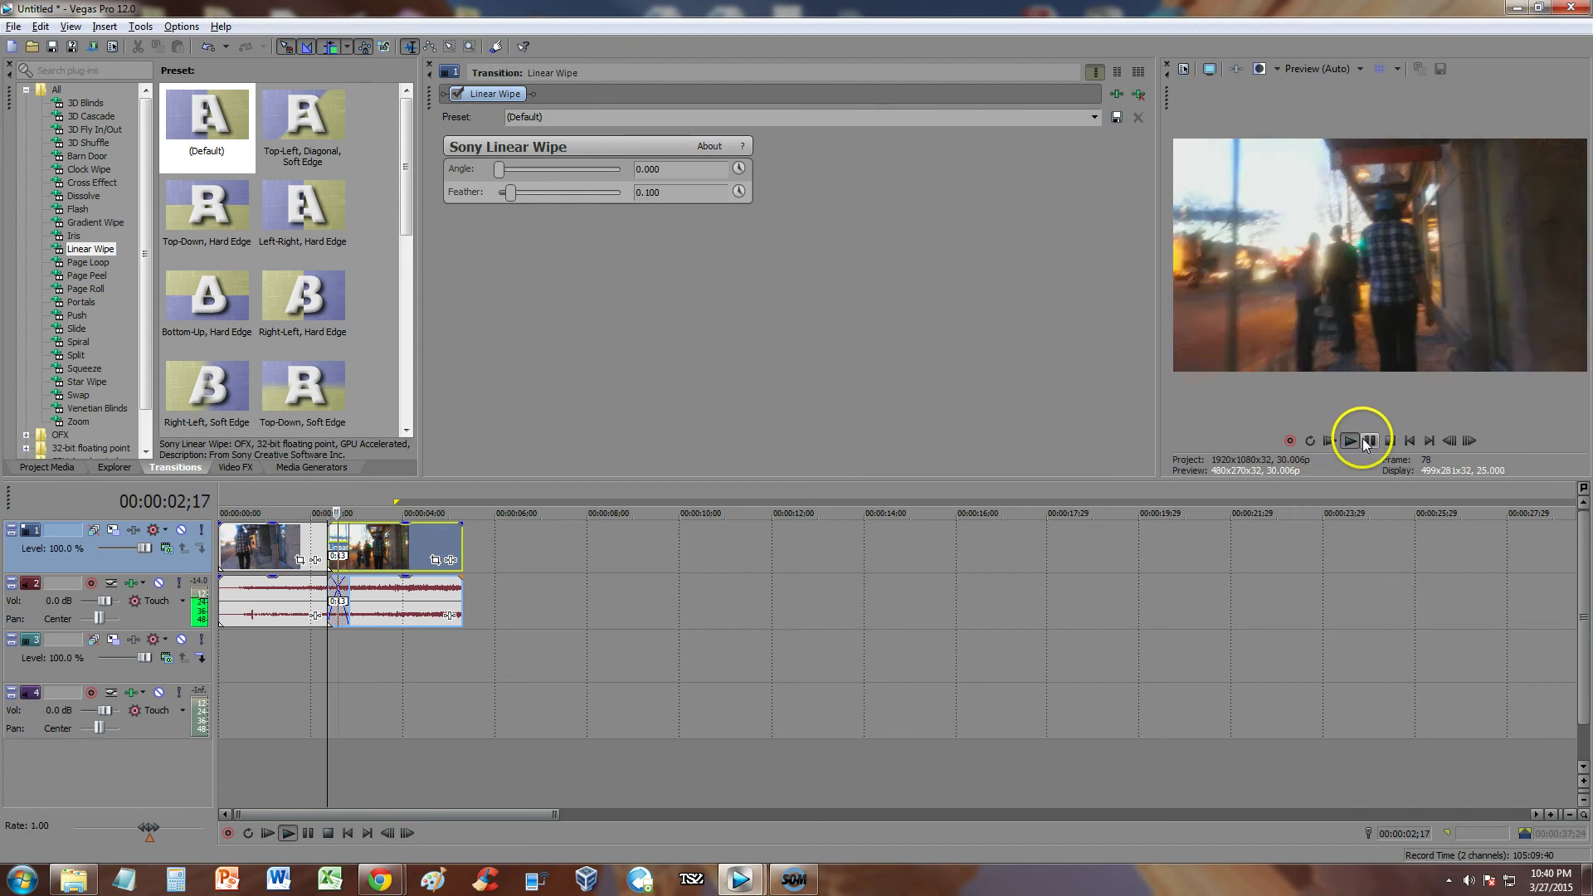
click(315, 501)
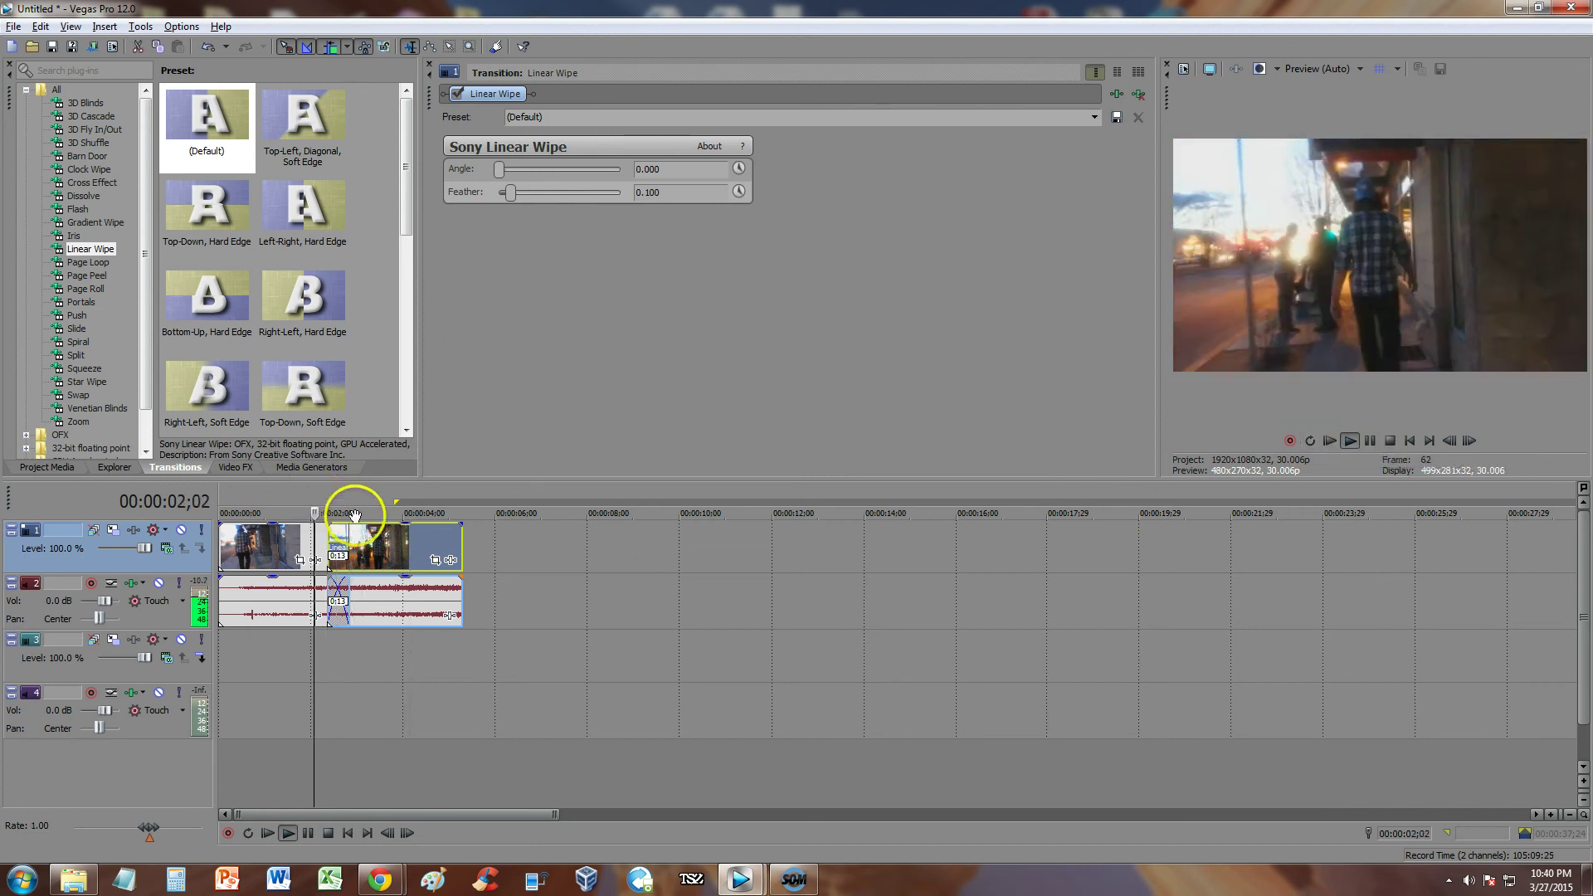
click(1369, 440)
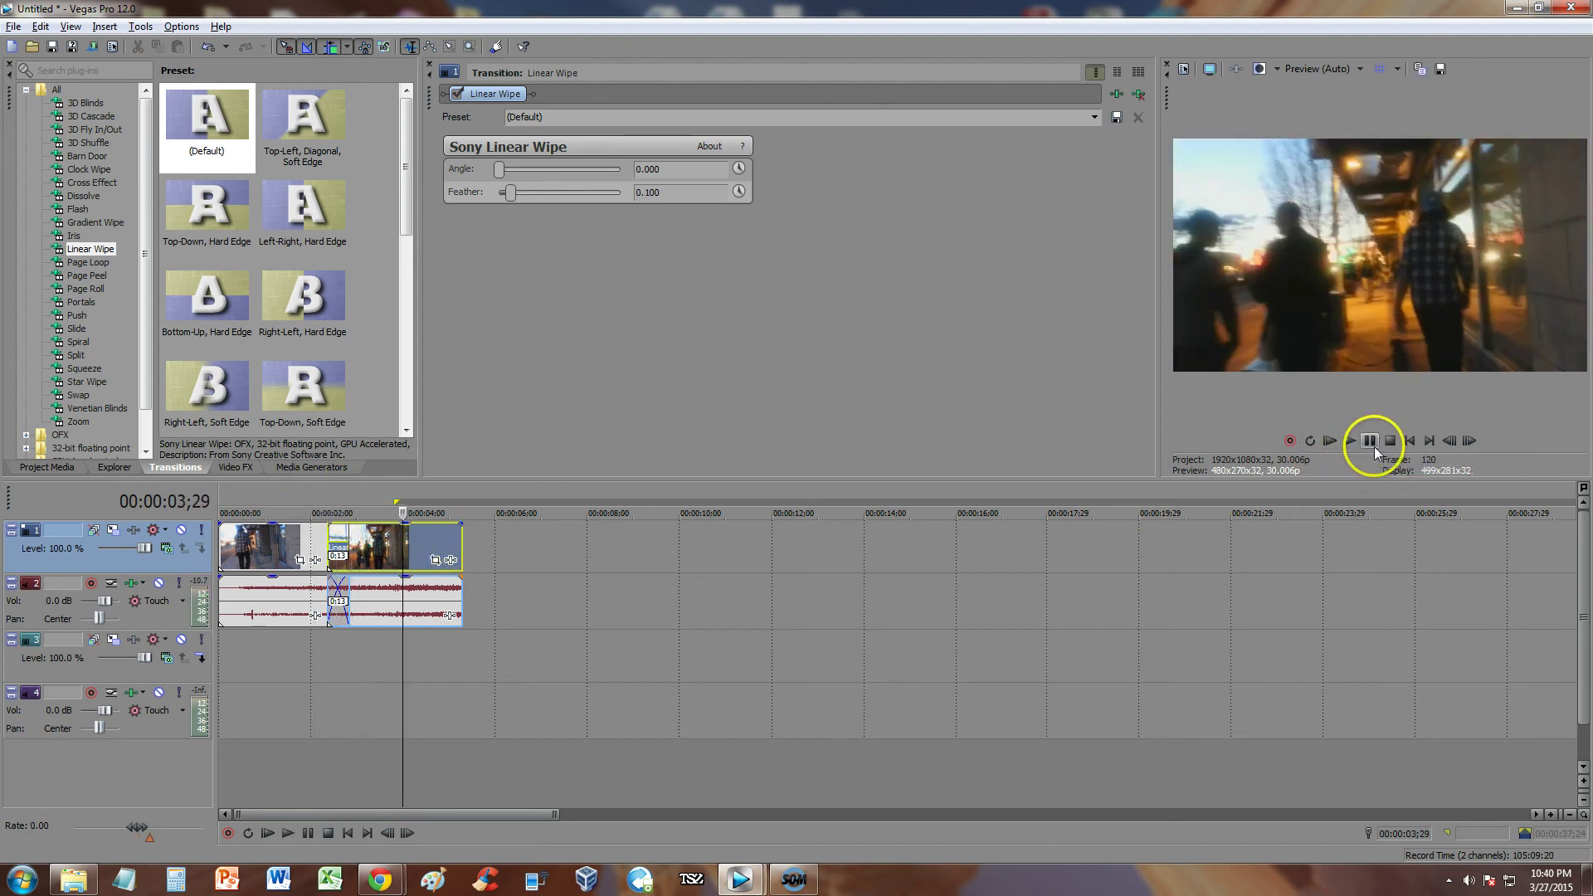
click(325, 494)
click(58, 470)
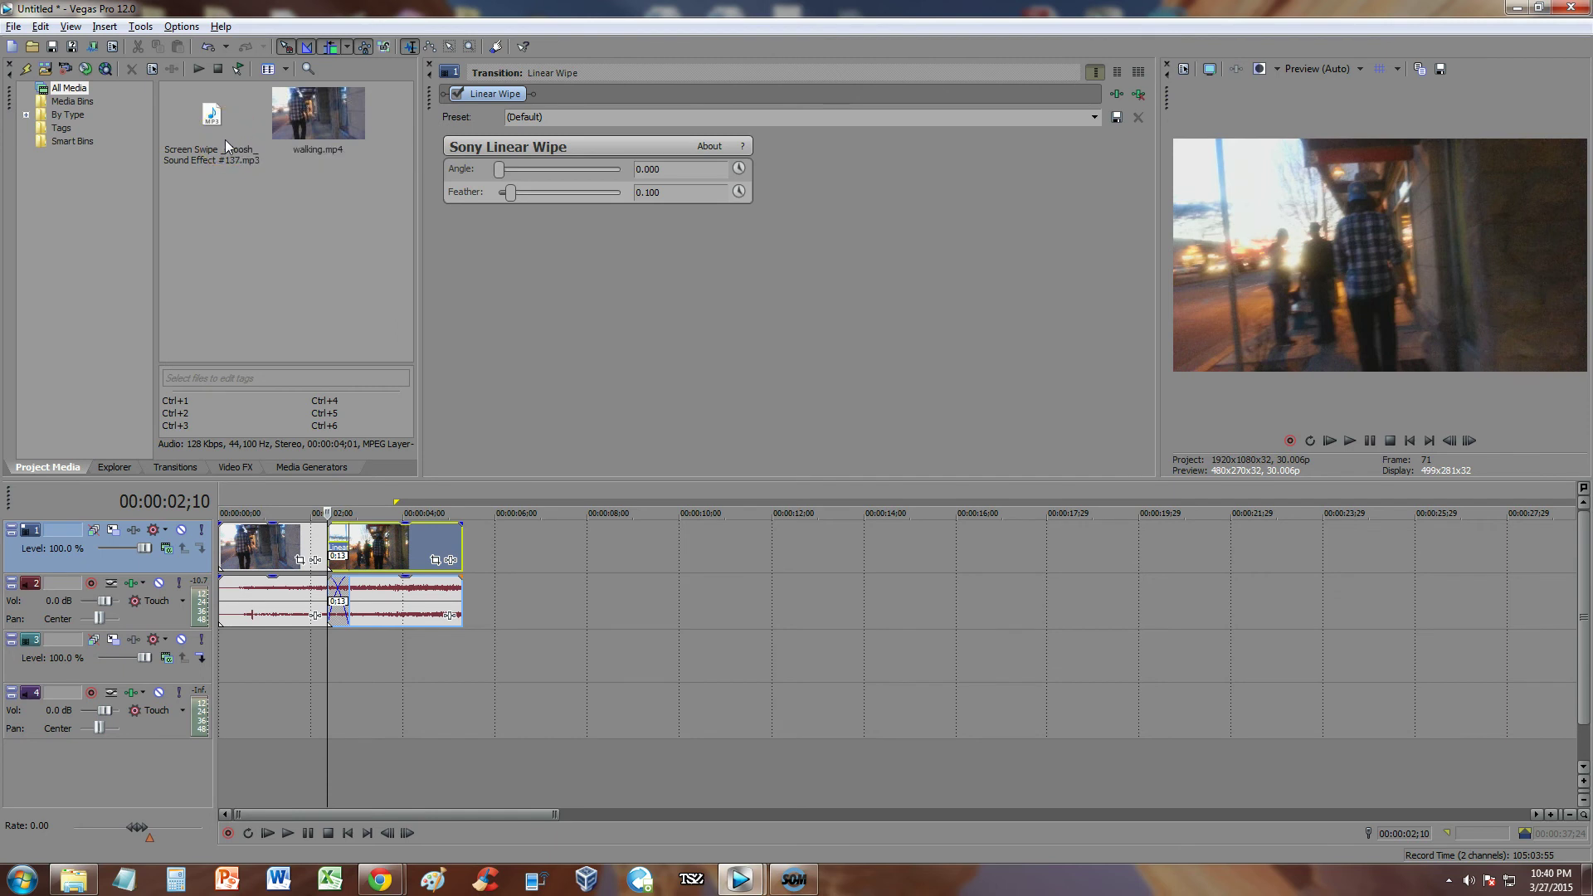
Insert the whoosh sound at the playhead, play it, then undo the insertion
double_click(225, 140)
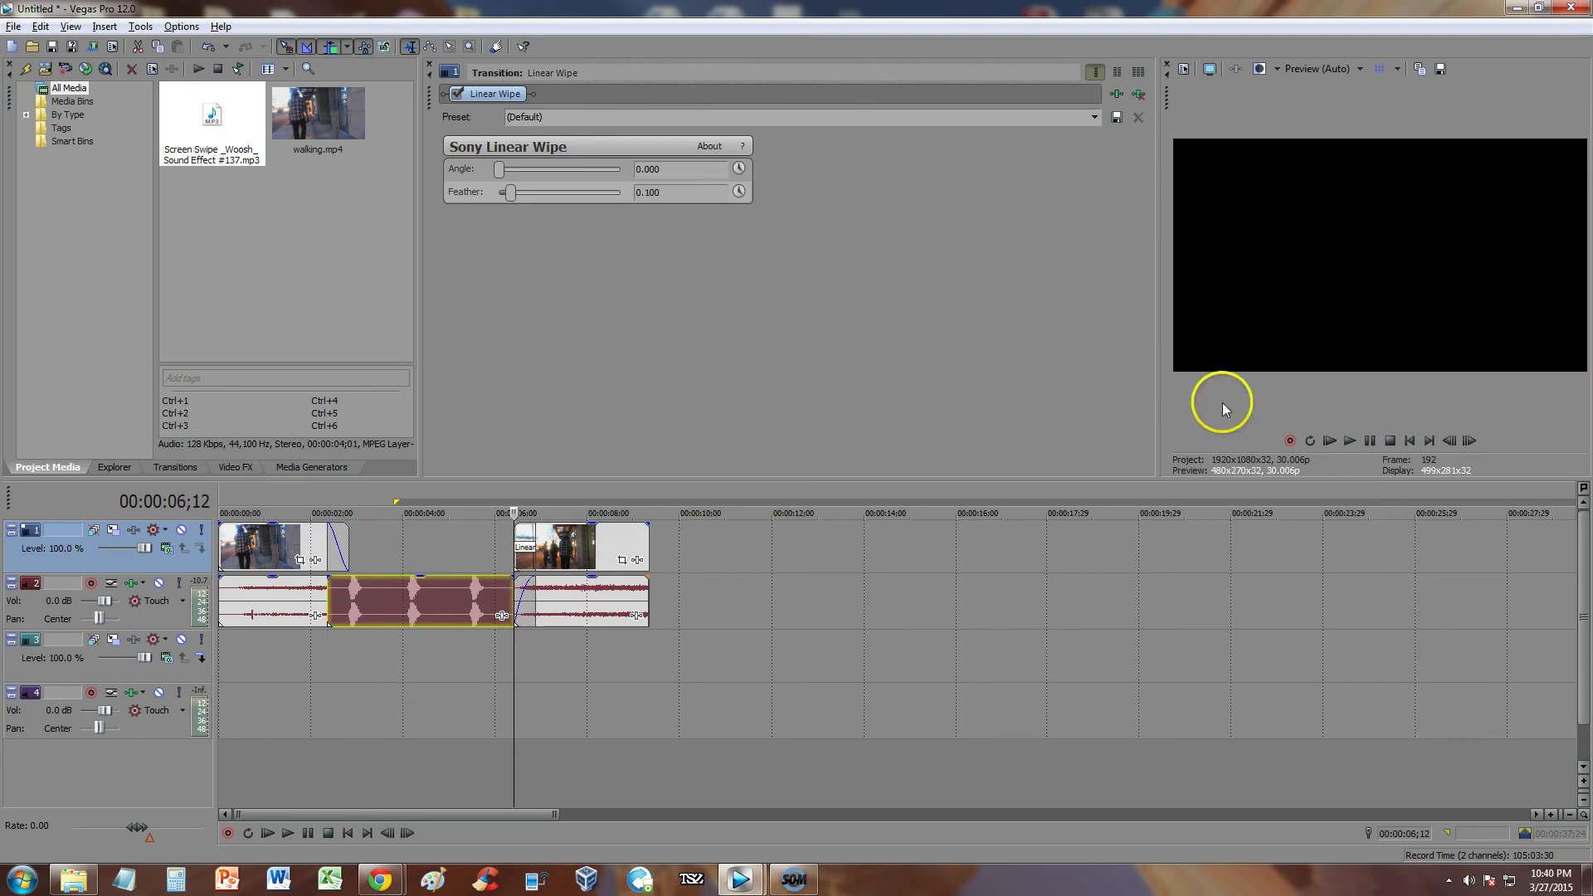
click(1348, 441)
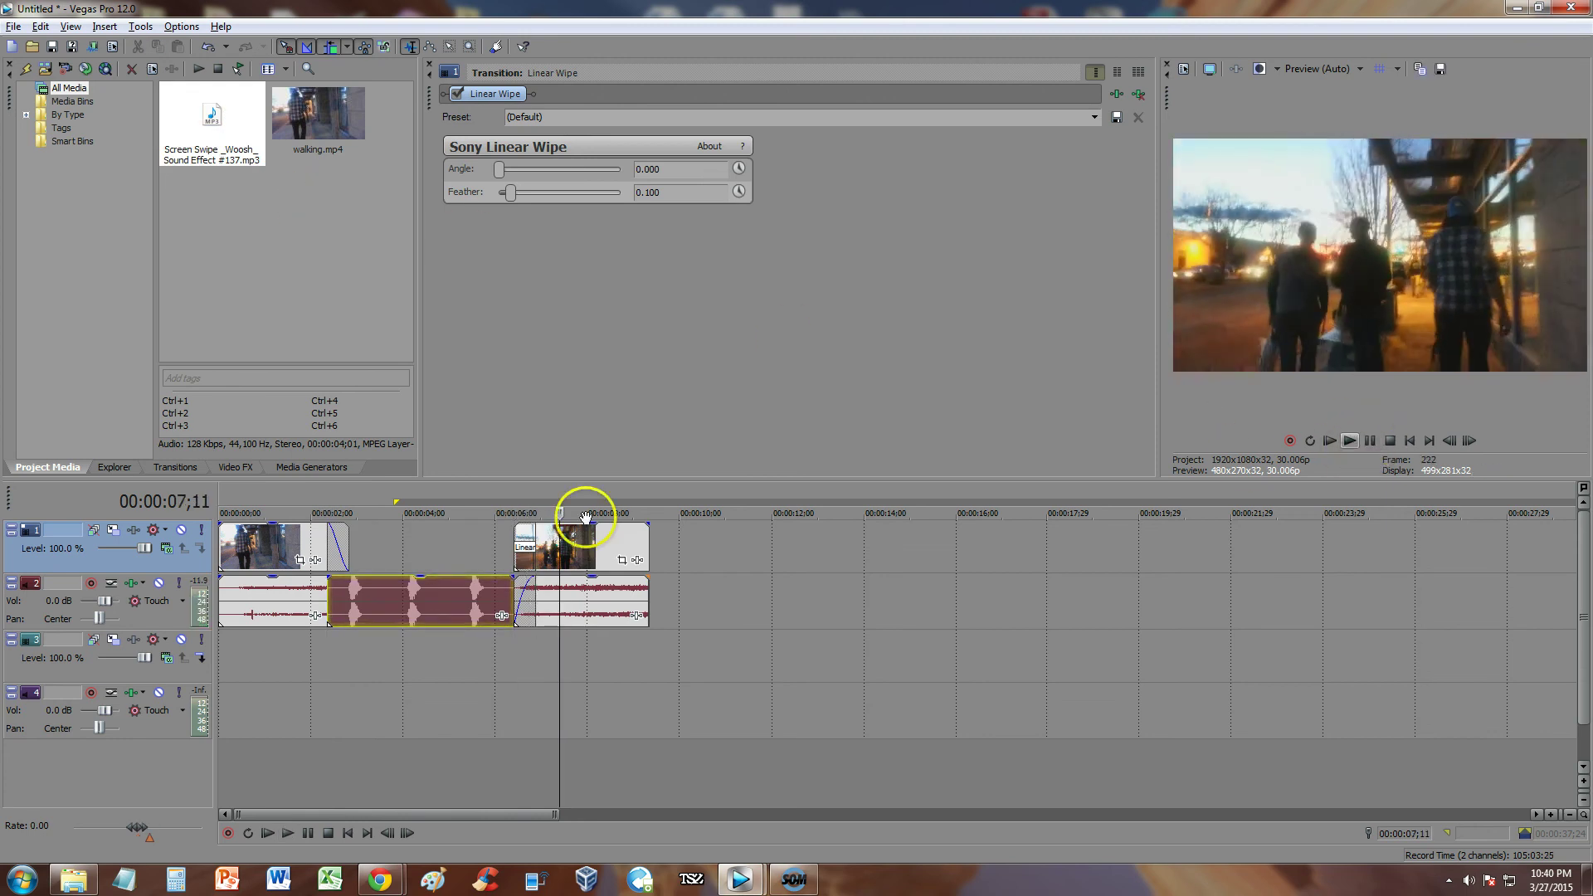
click(39, 25)
click(54, 43)
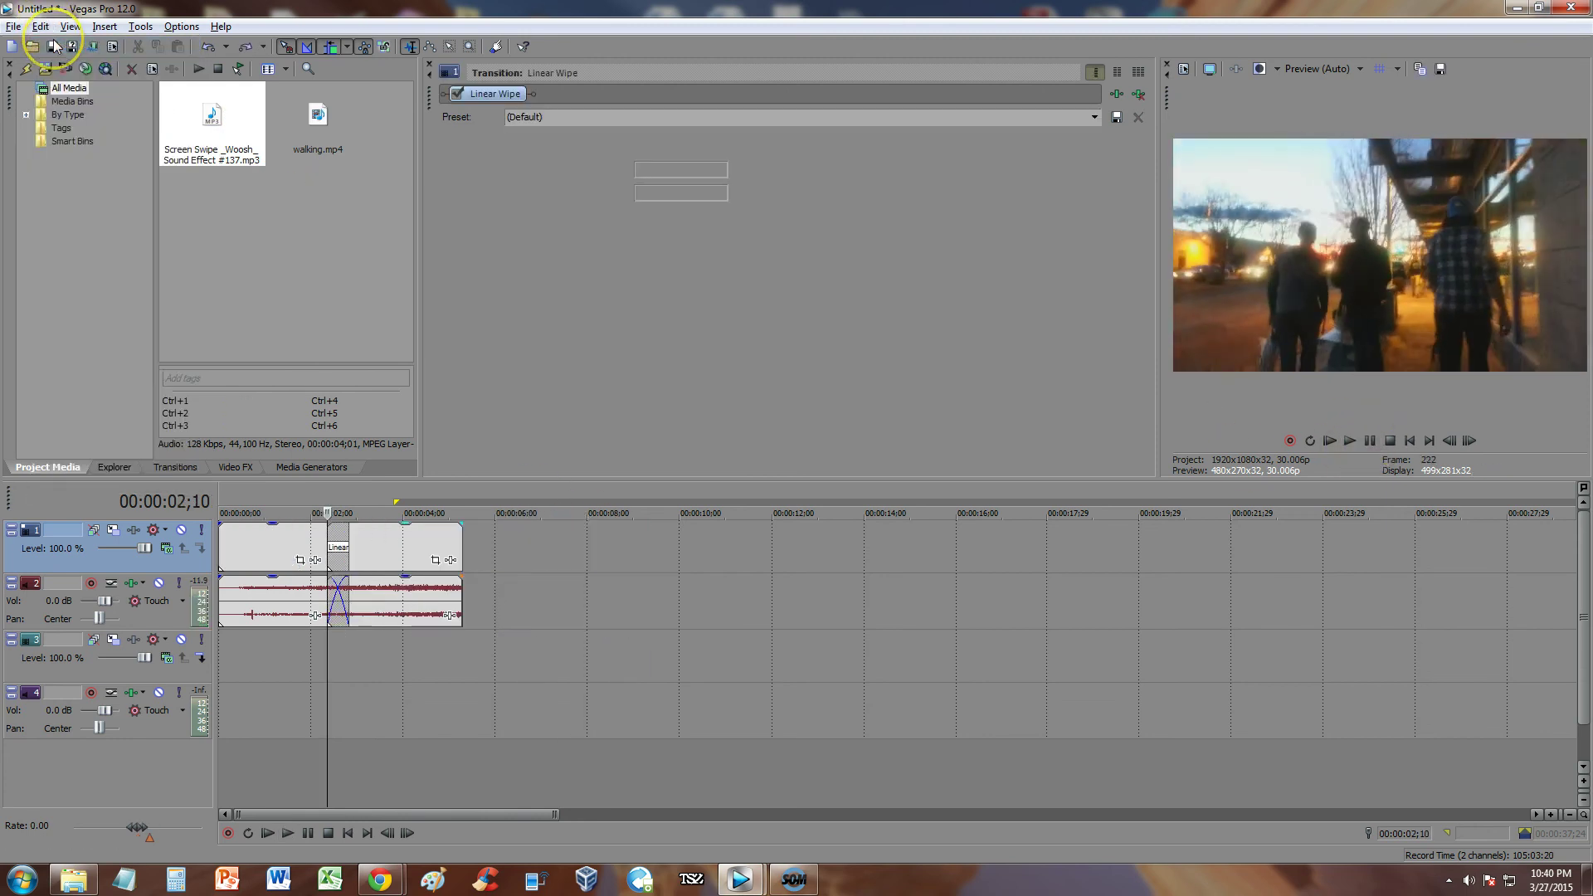
Place the whoosh MP3 on empty track 4 and play it back
click(214, 117)
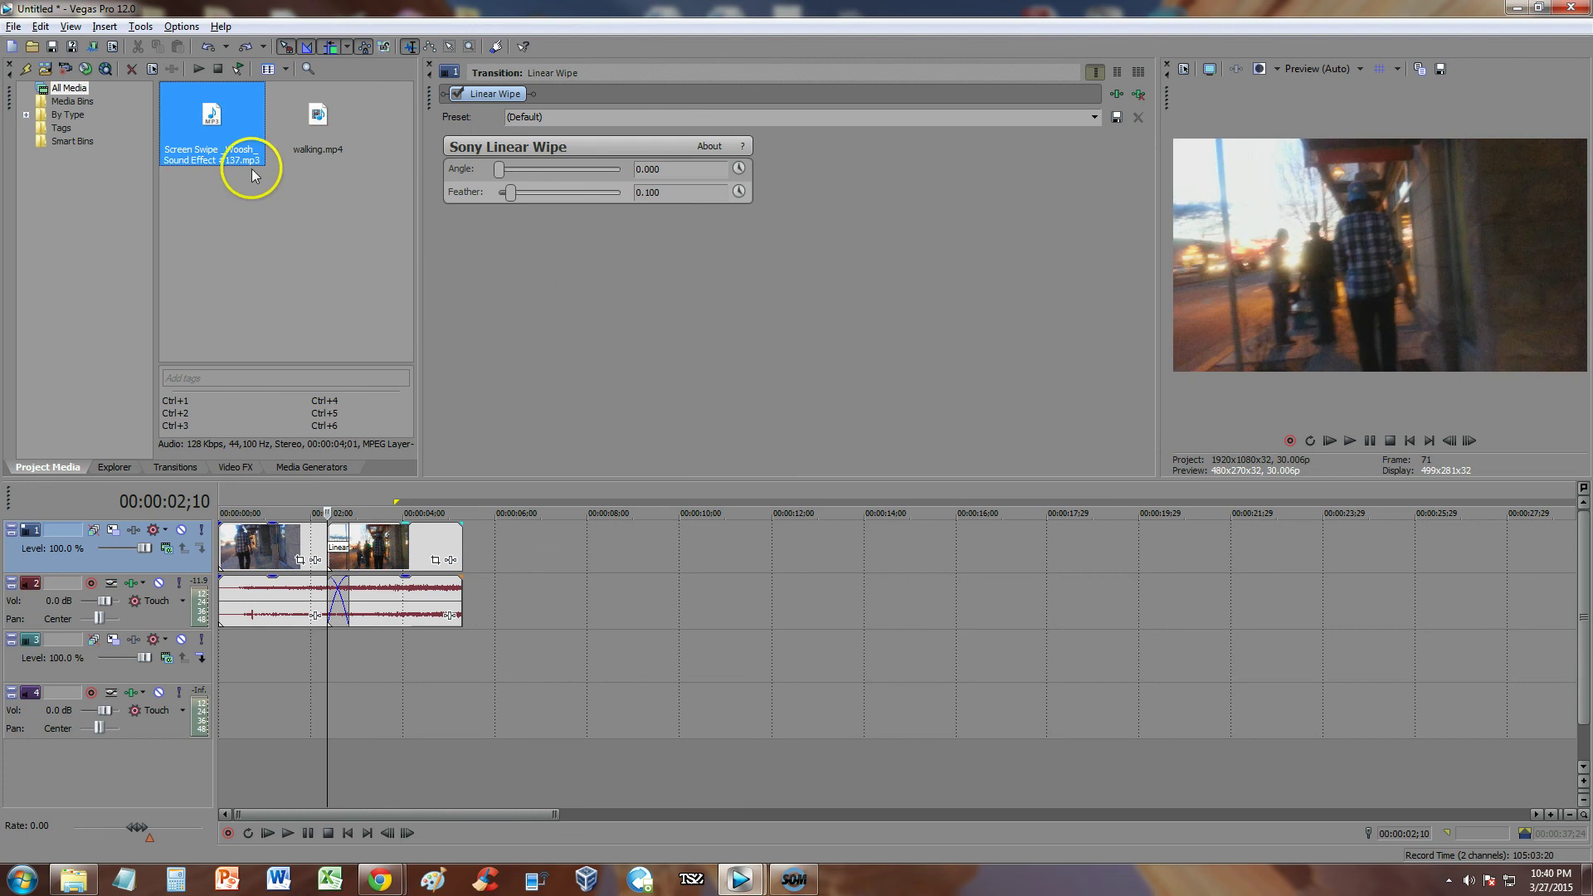
drag(207, 167, 475, 701)
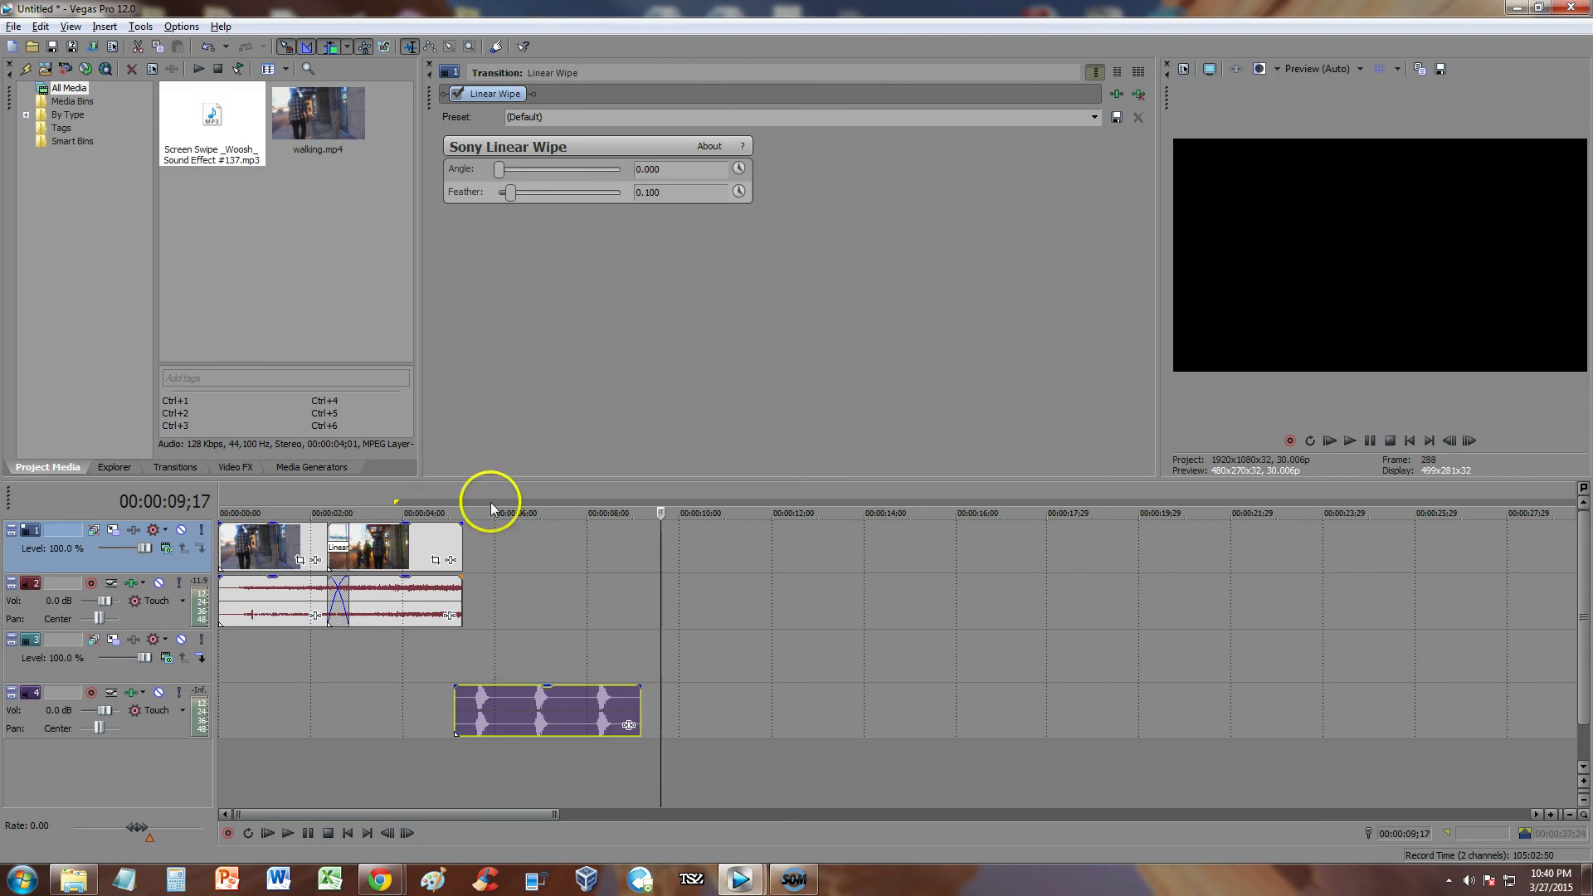
click(469, 495)
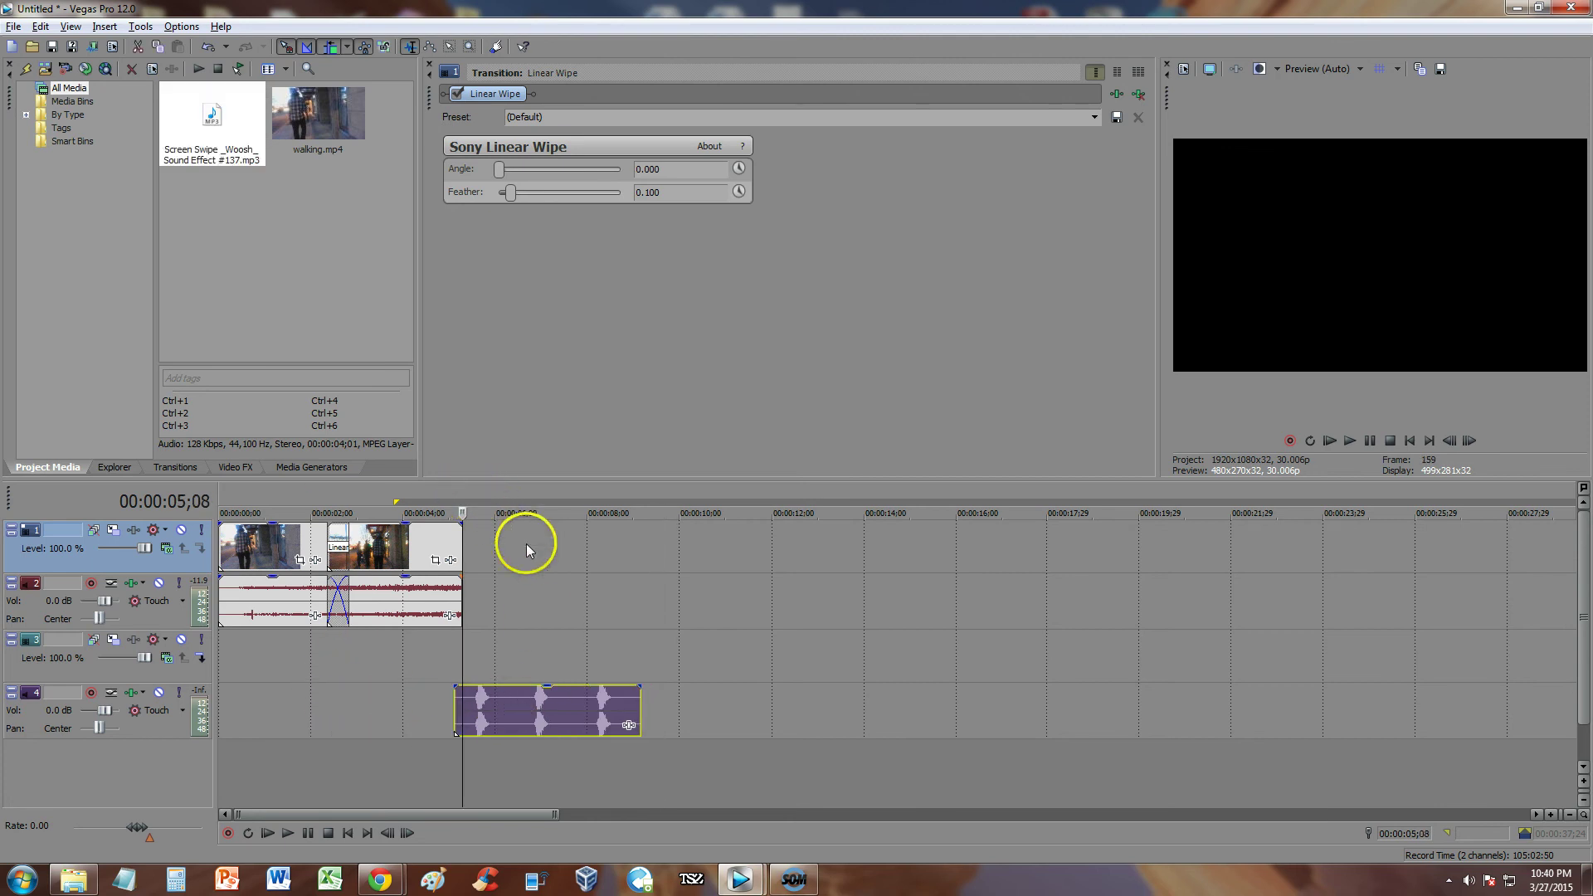
click(1348, 441)
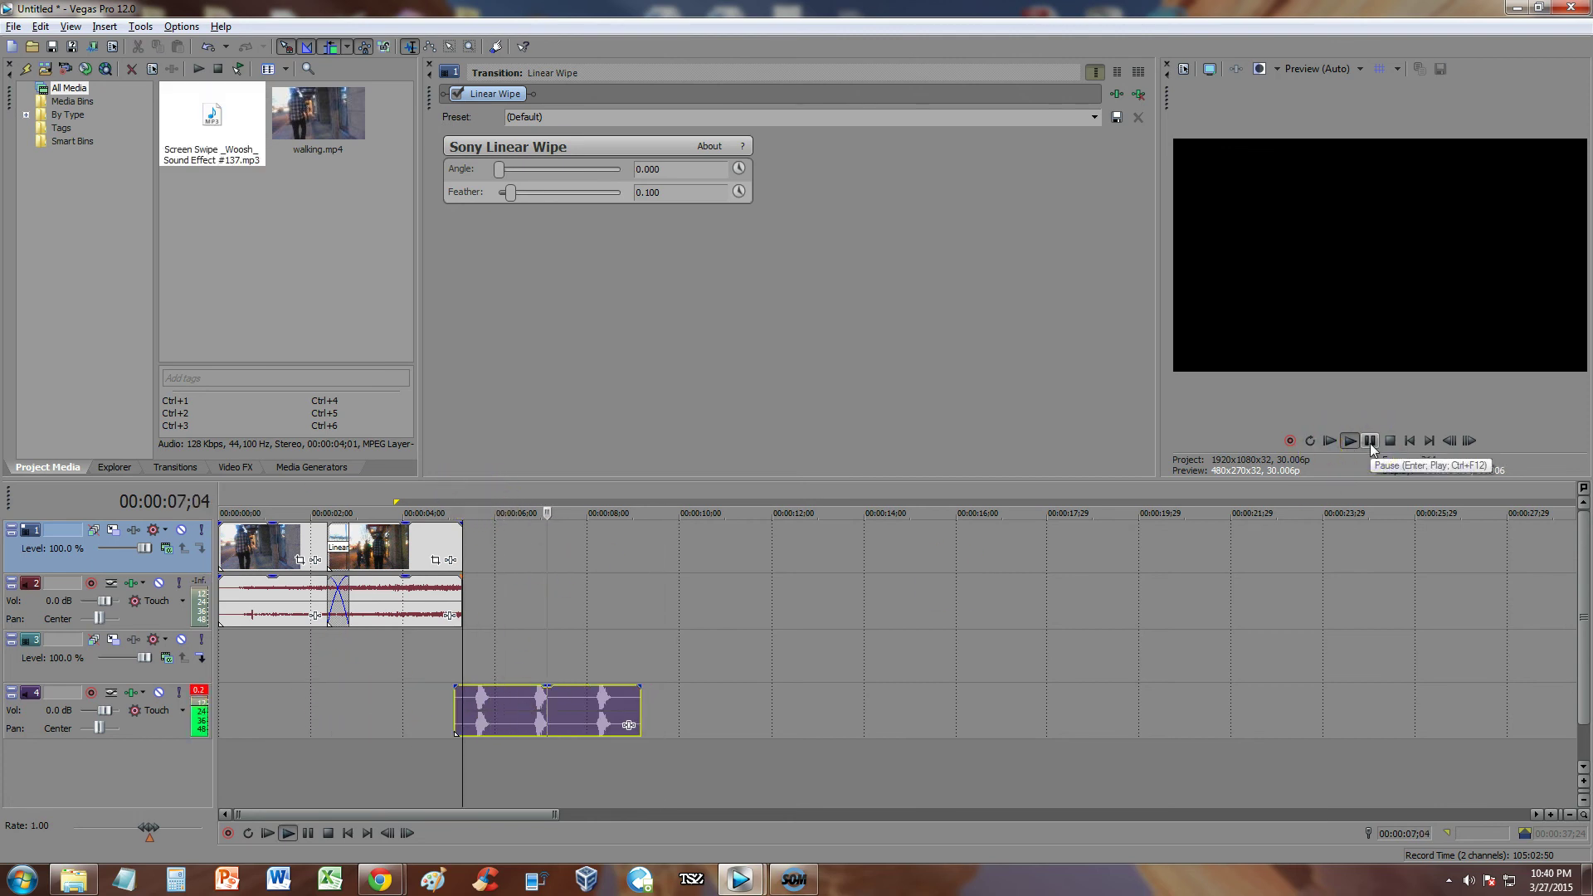
click(1371, 441)
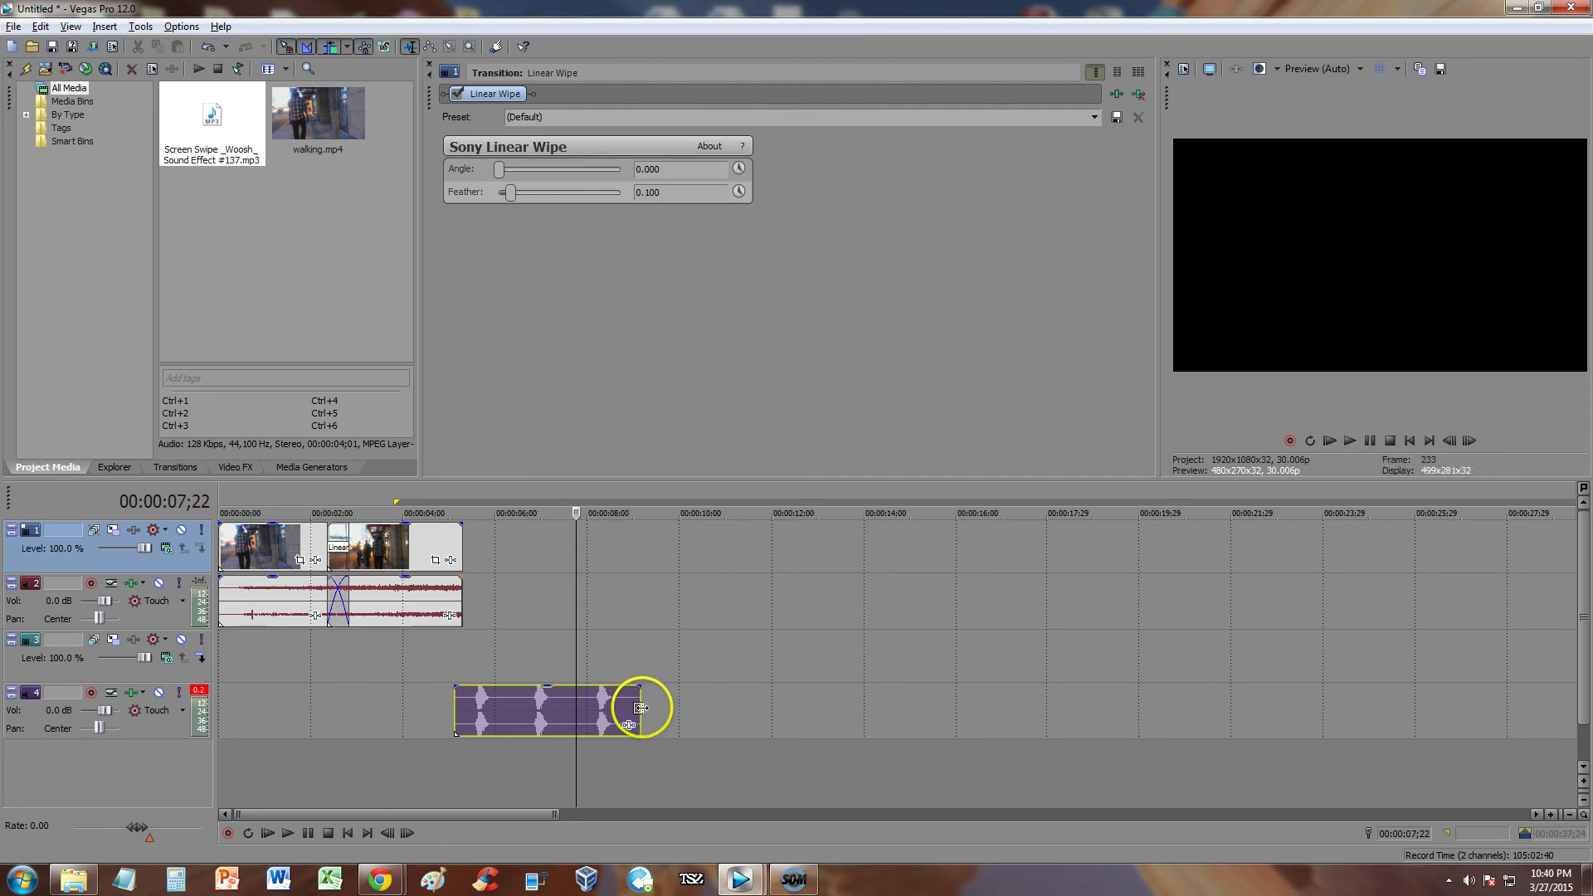
Trim the whoosh event's end and start so it sits beneath the Linear Wipe
drag(639, 707, 492, 710)
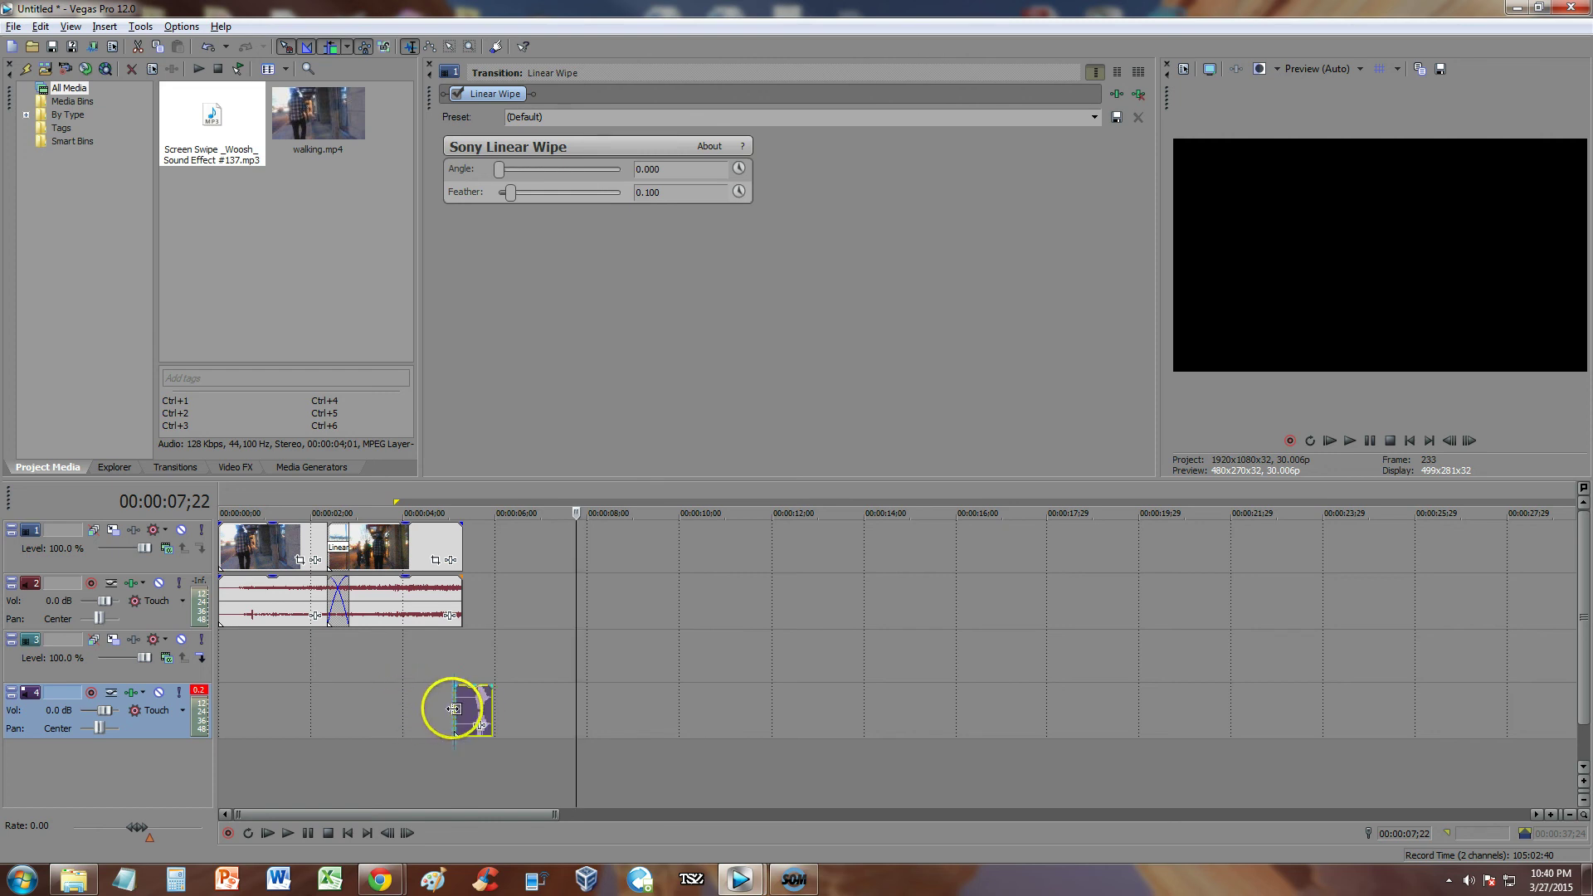
drag(453, 709, 342, 699)
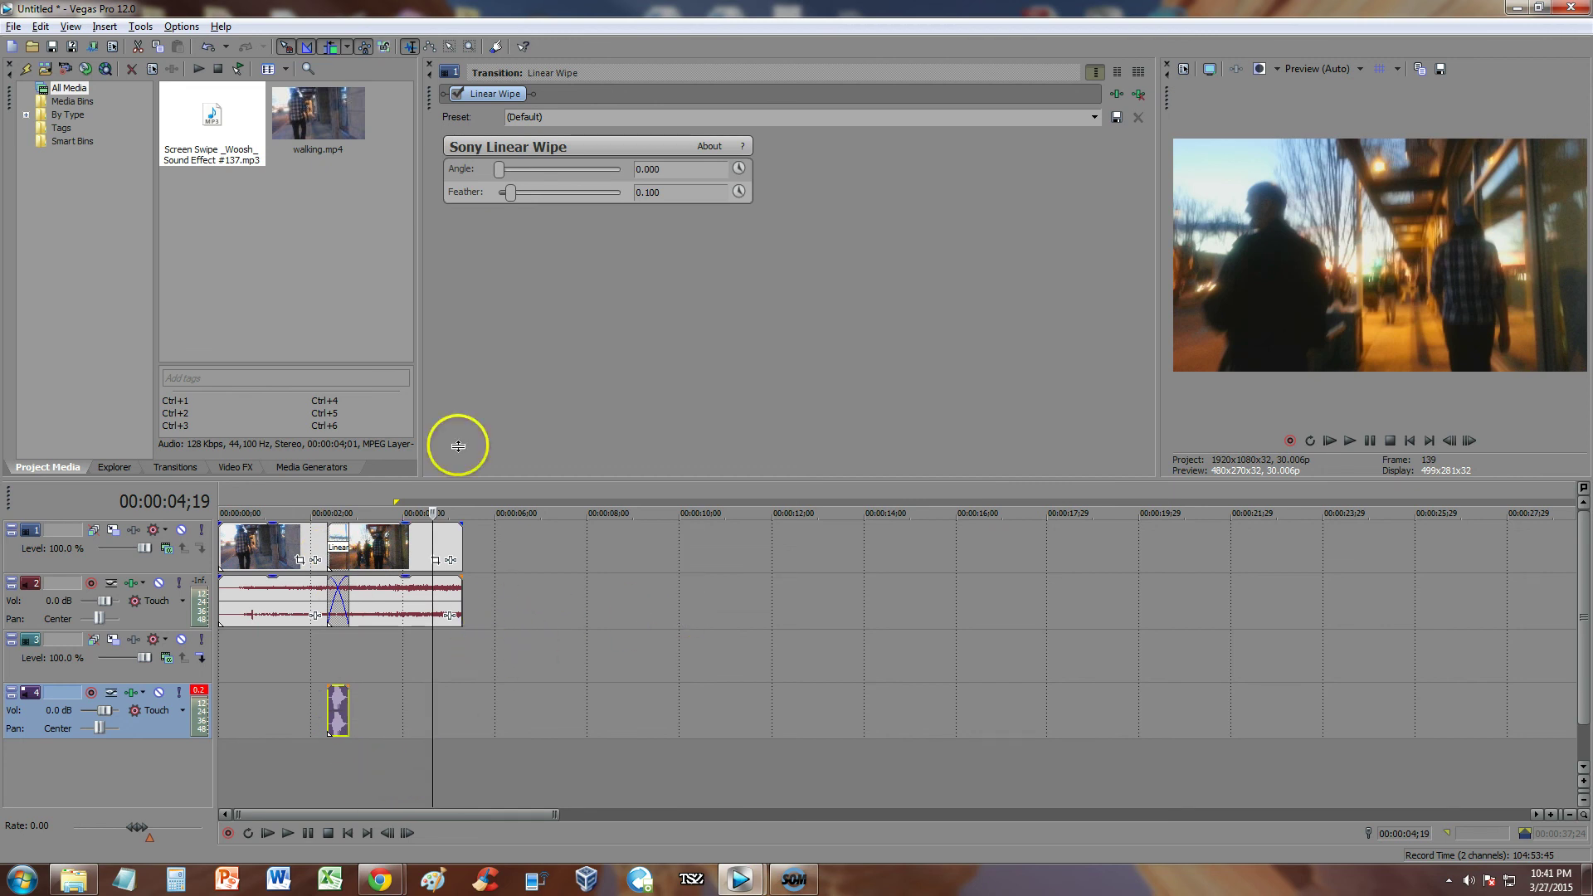
key(super)
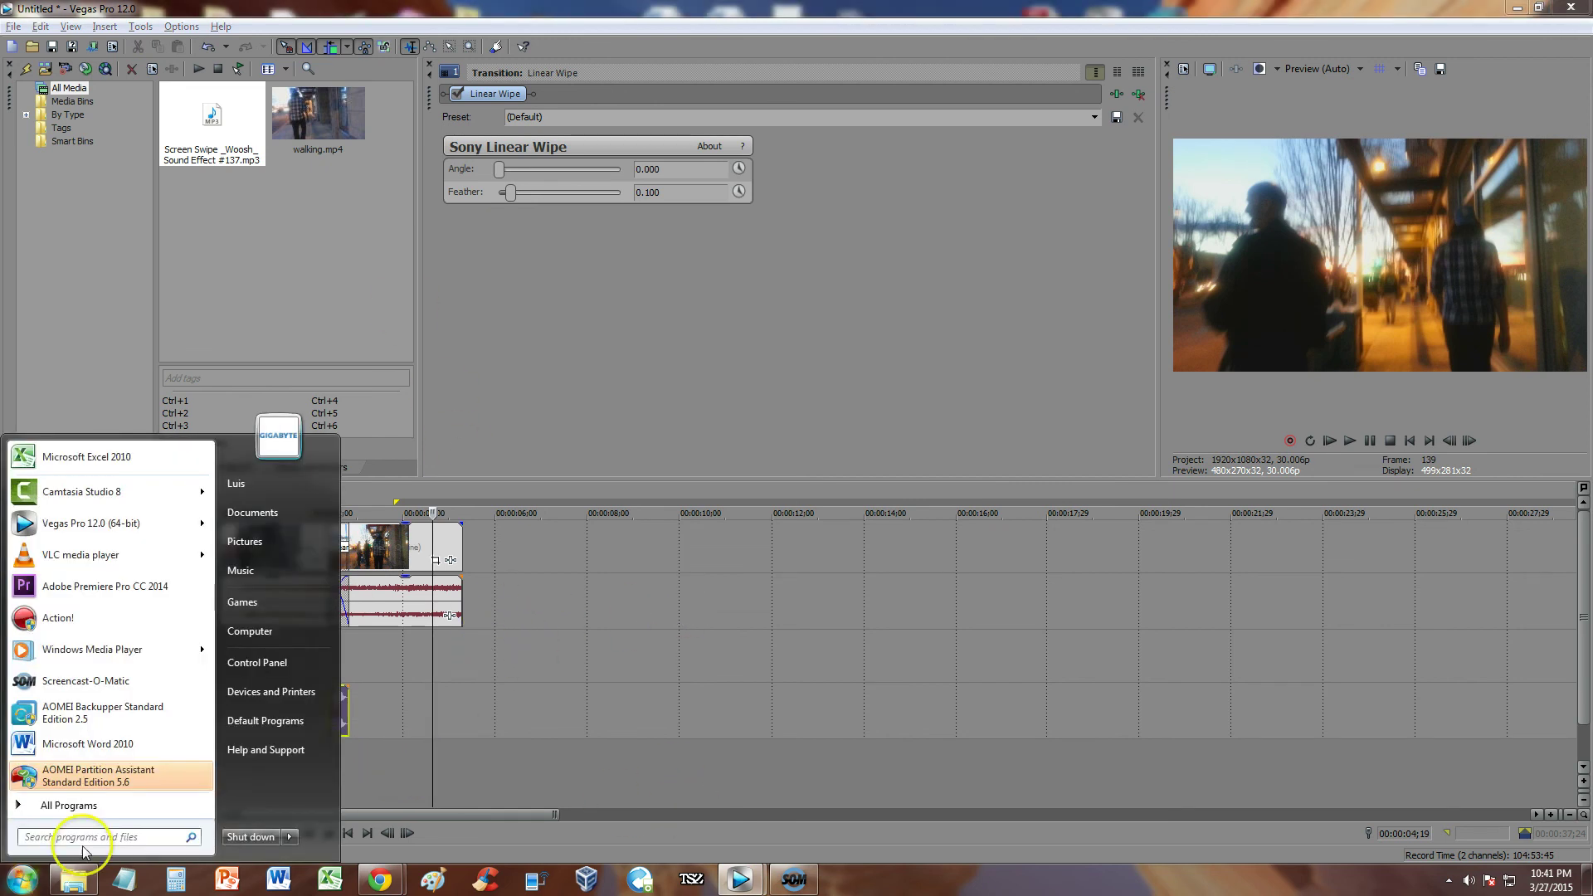
text(ytd)
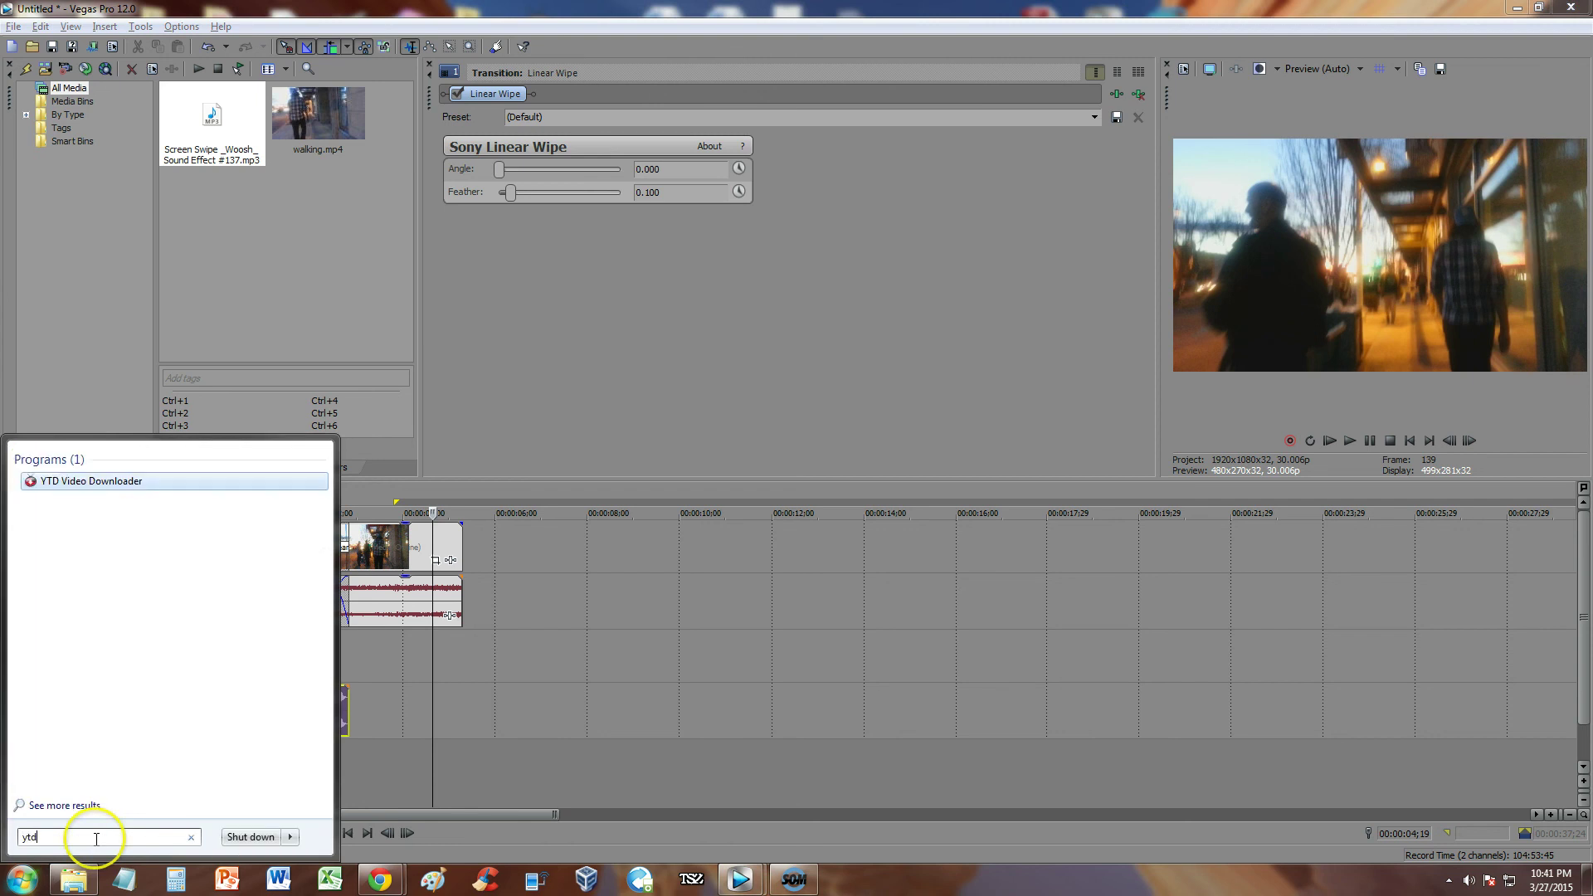
click(181, 483)
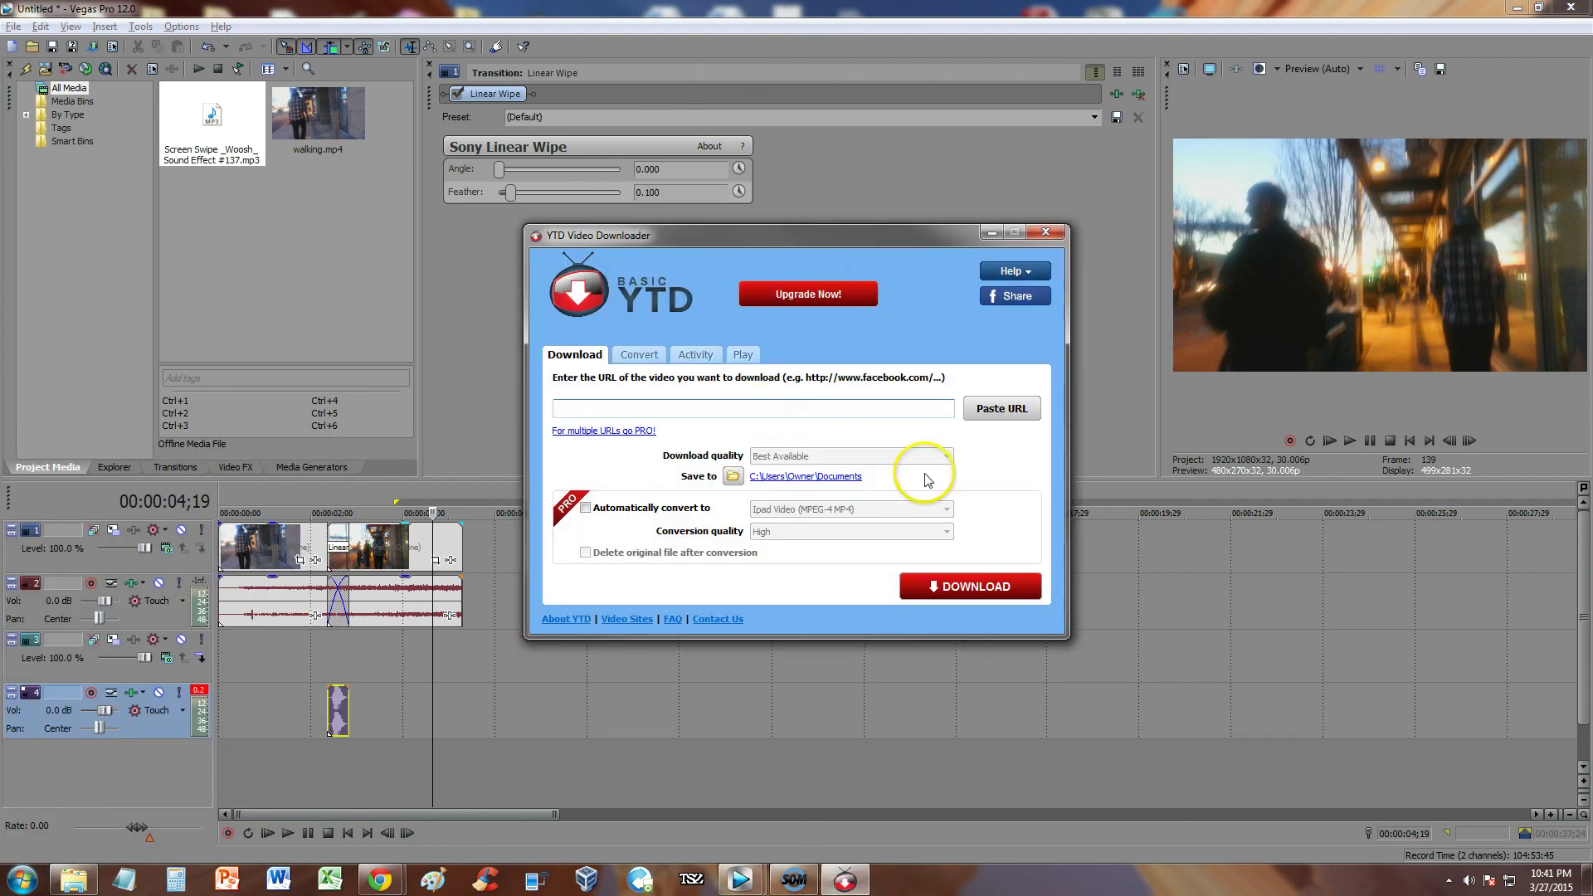
drag(794, 239, 825, 263)
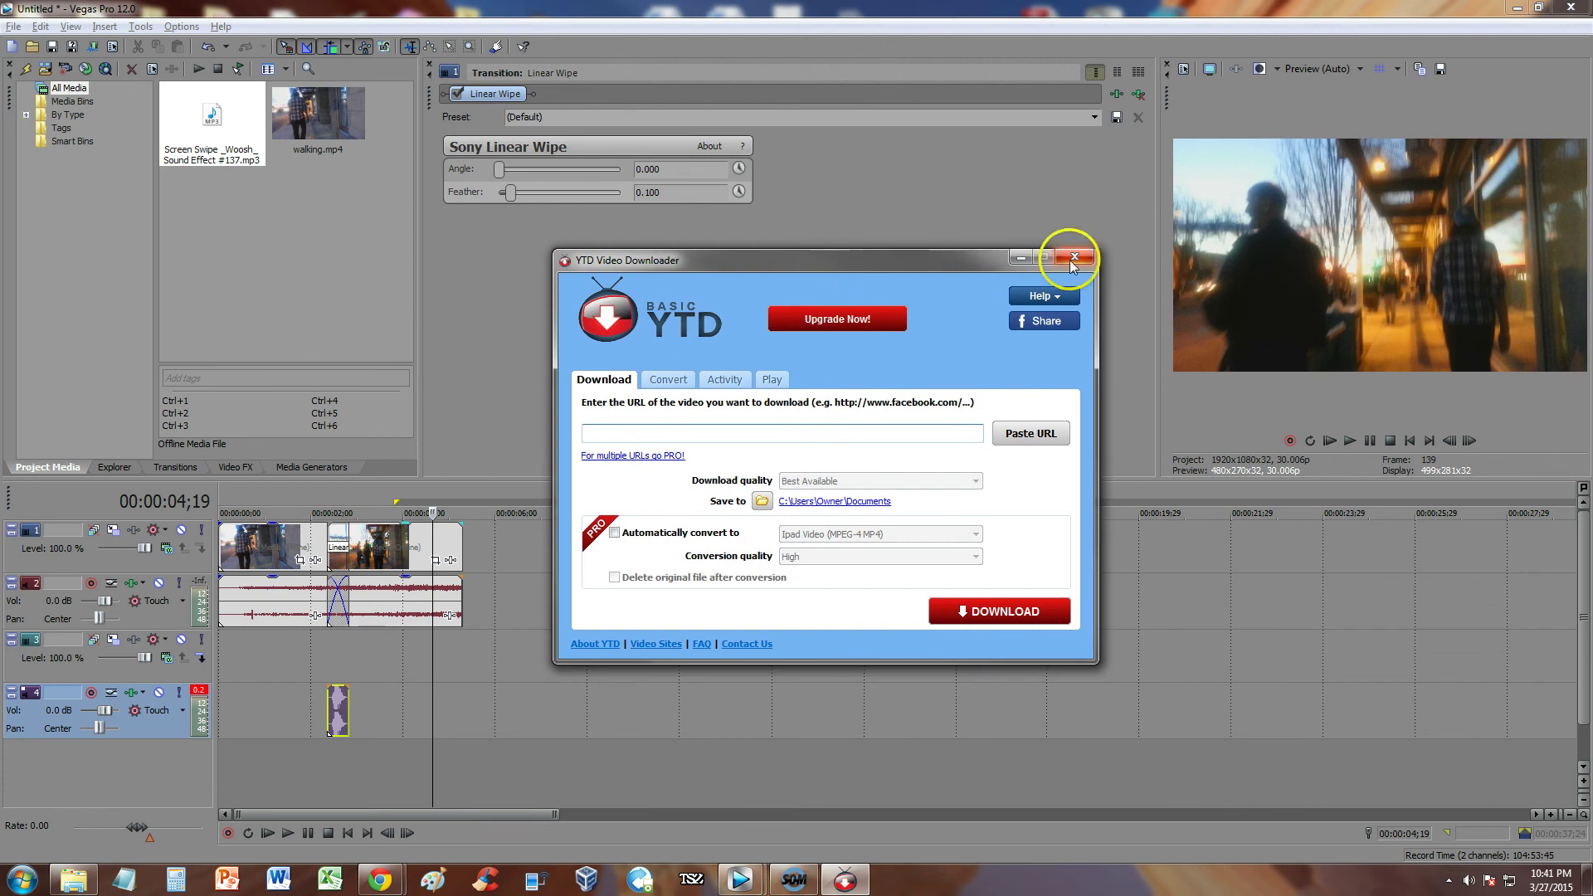
click(1072, 263)
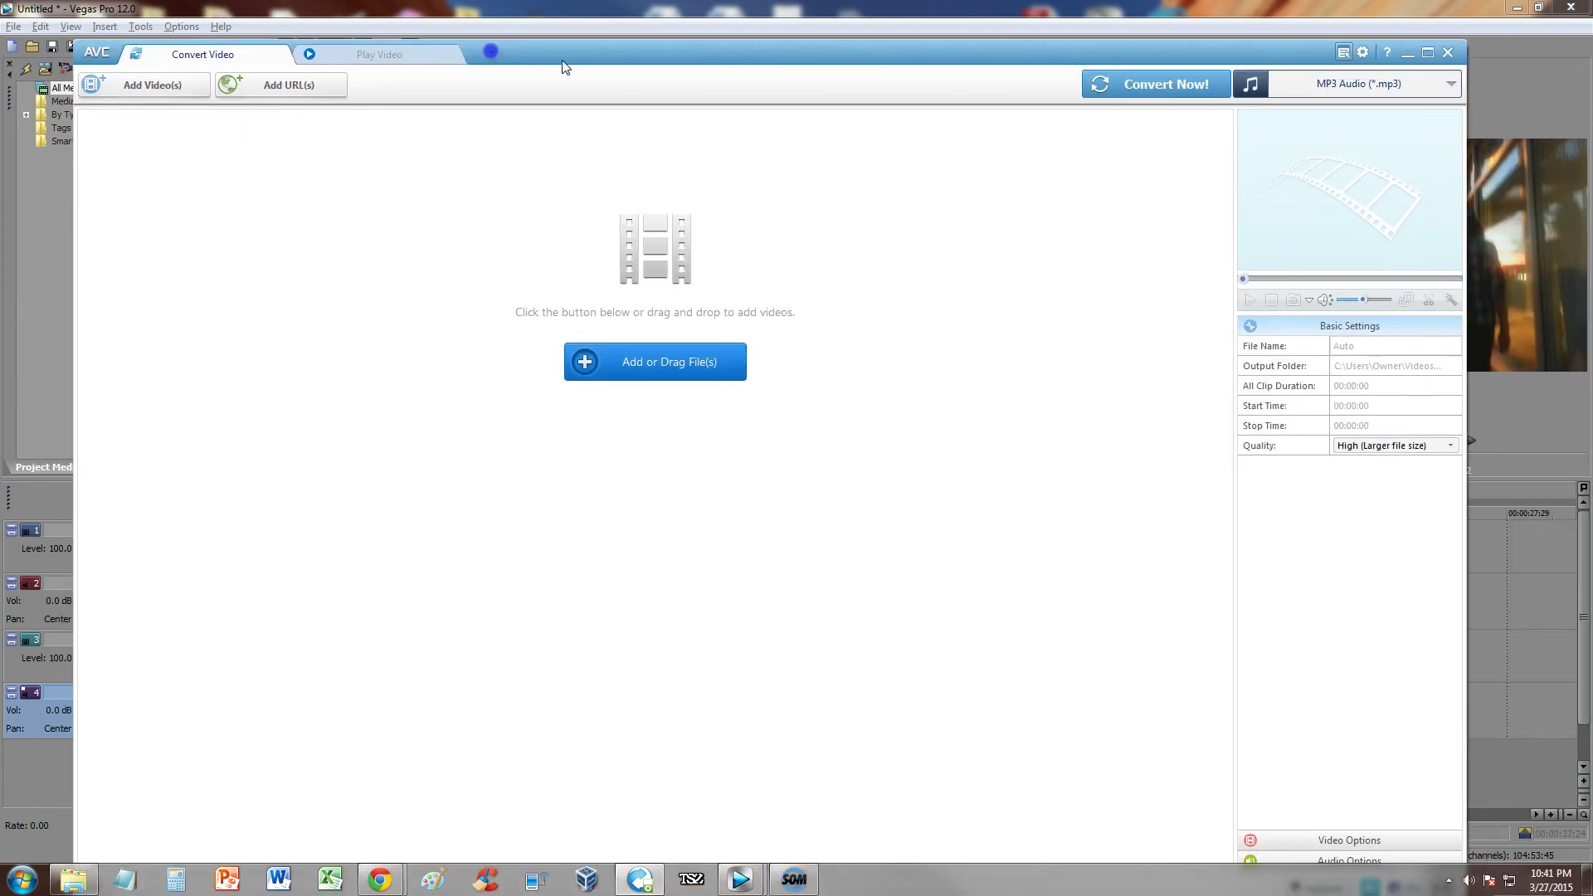
click(1407, 105)
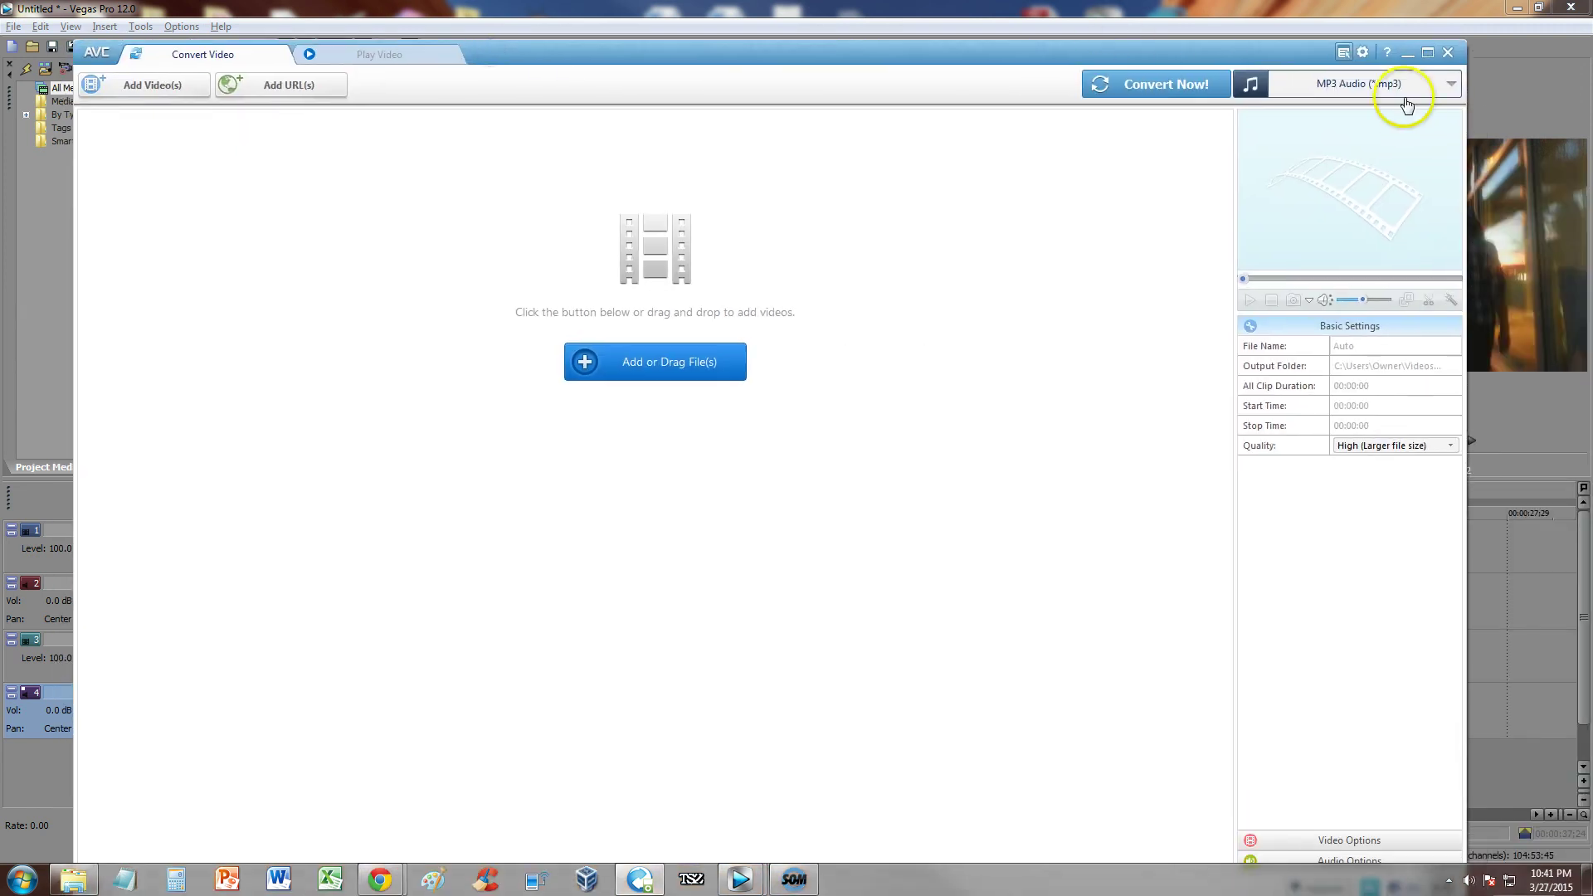
click(1448, 52)
click(350, 250)
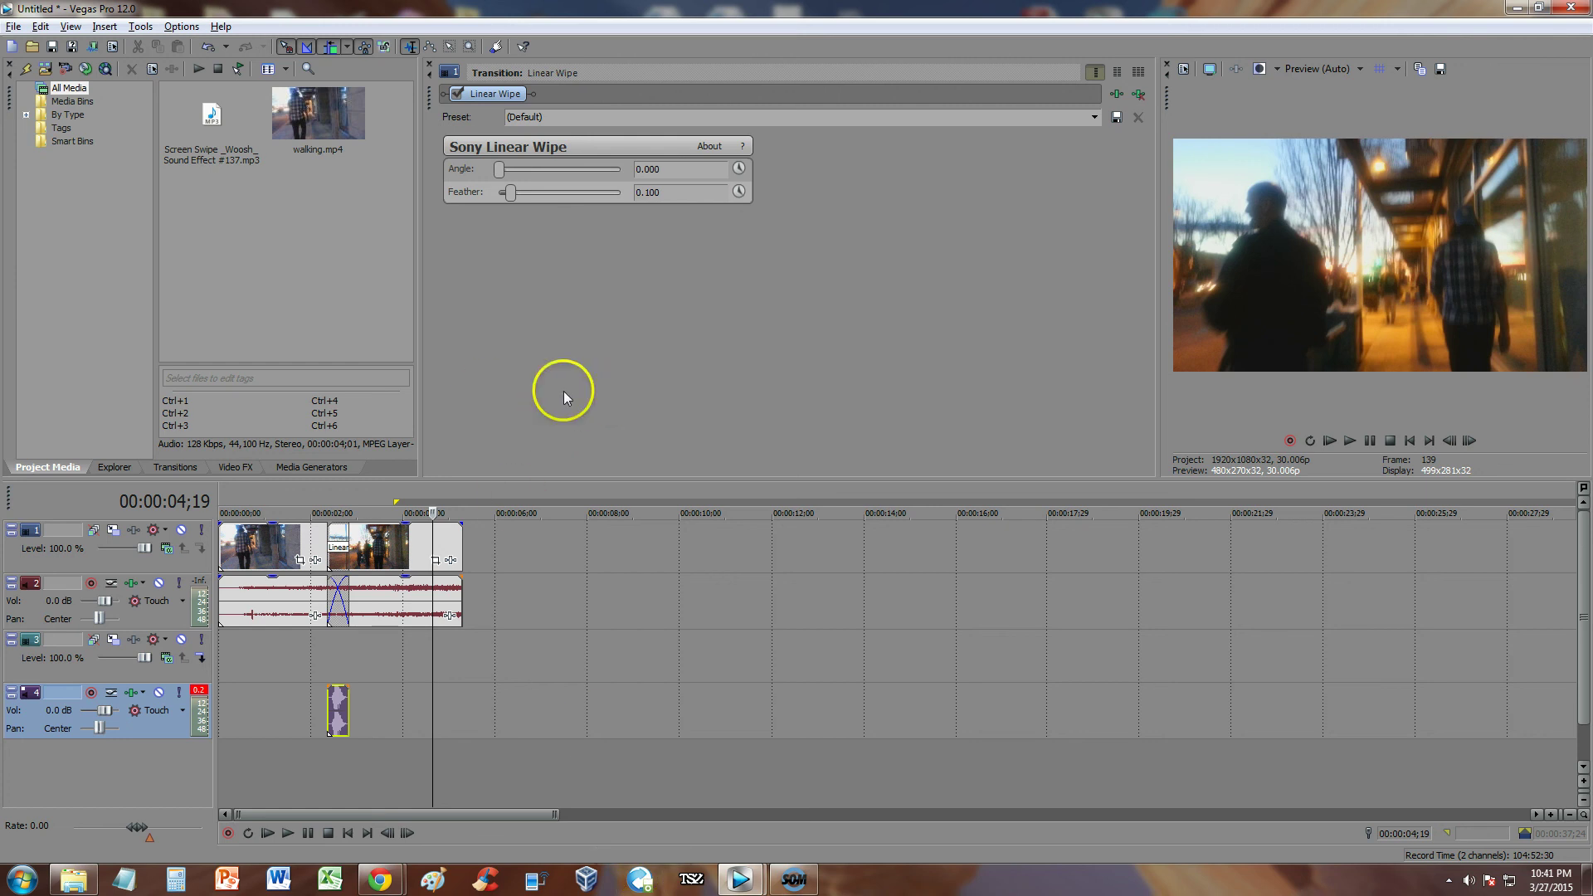
click(297, 500)
click(1350, 441)
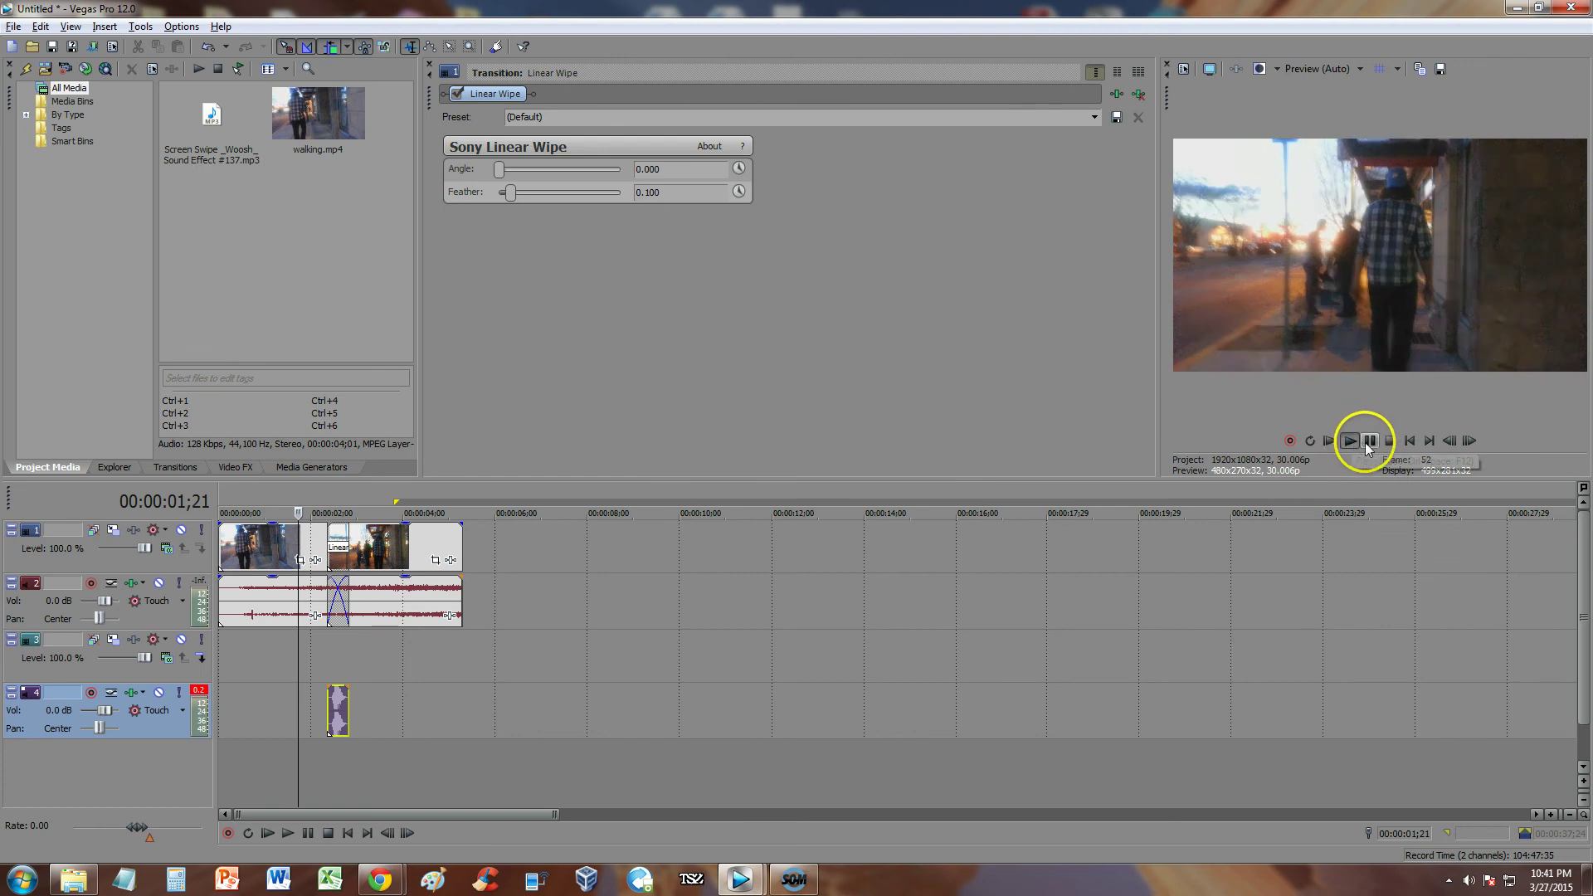
click(1369, 440)
click(314, 501)
click(1351, 441)
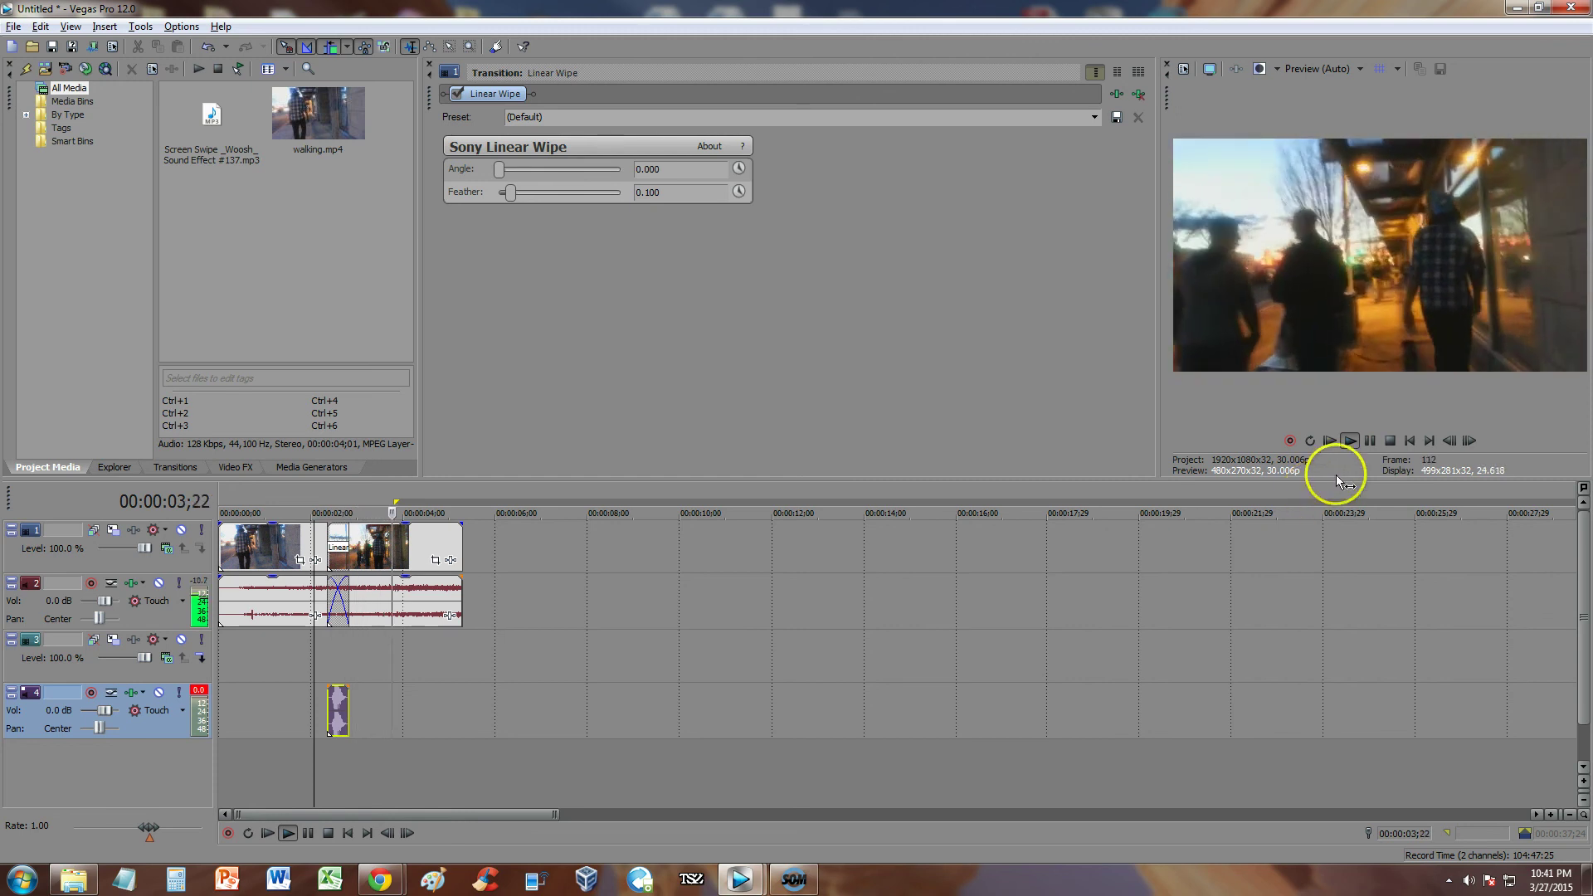
key(Return)
click(321, 501)
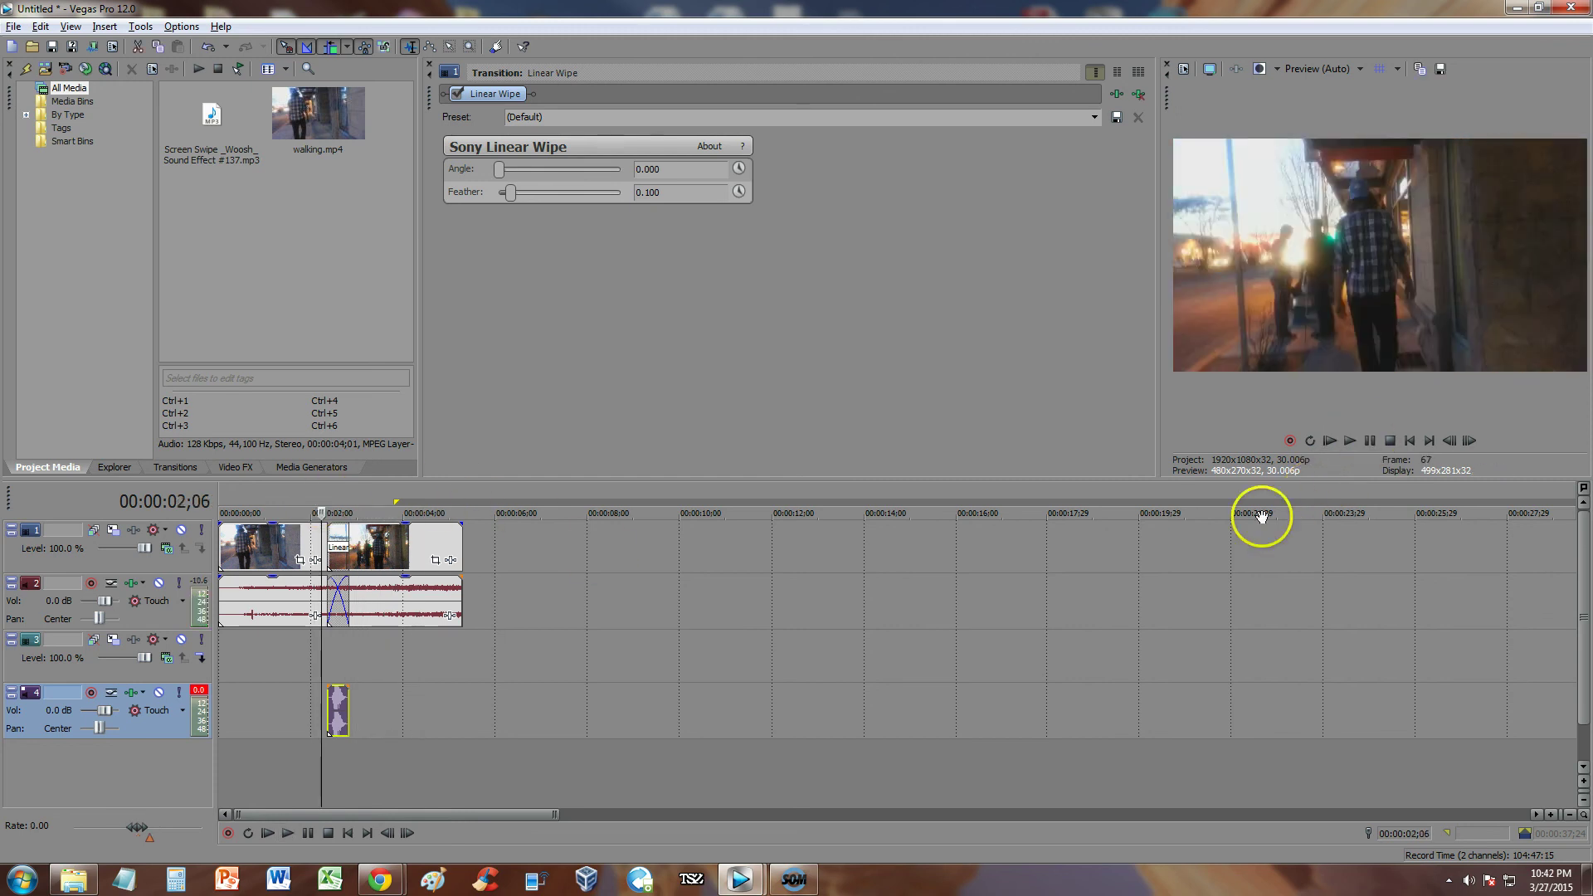
click(1350, 441)
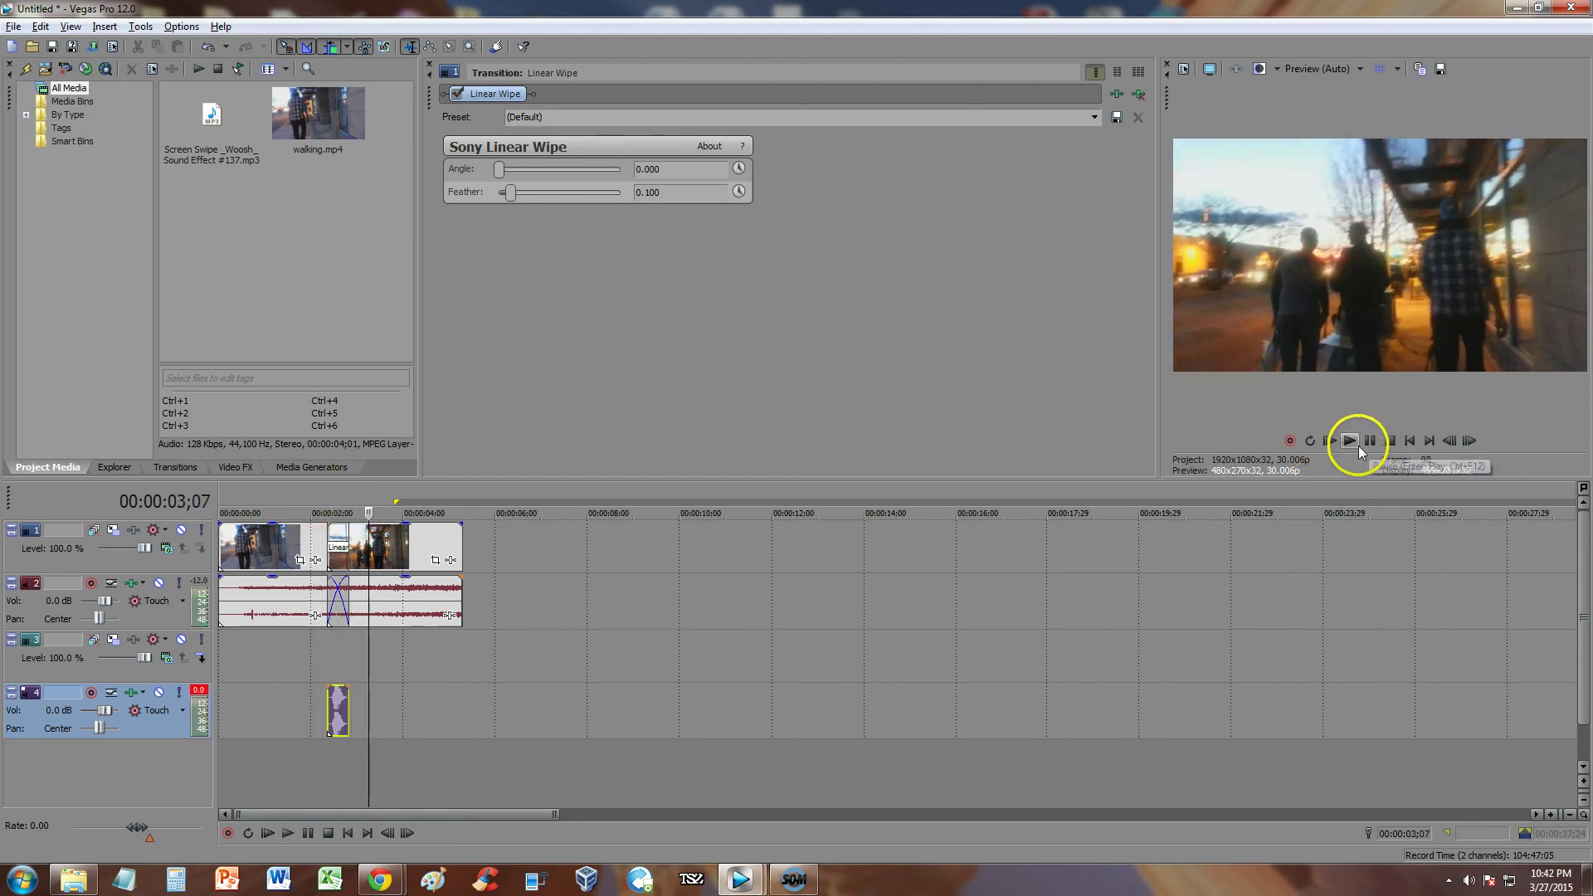
click(400, 548)
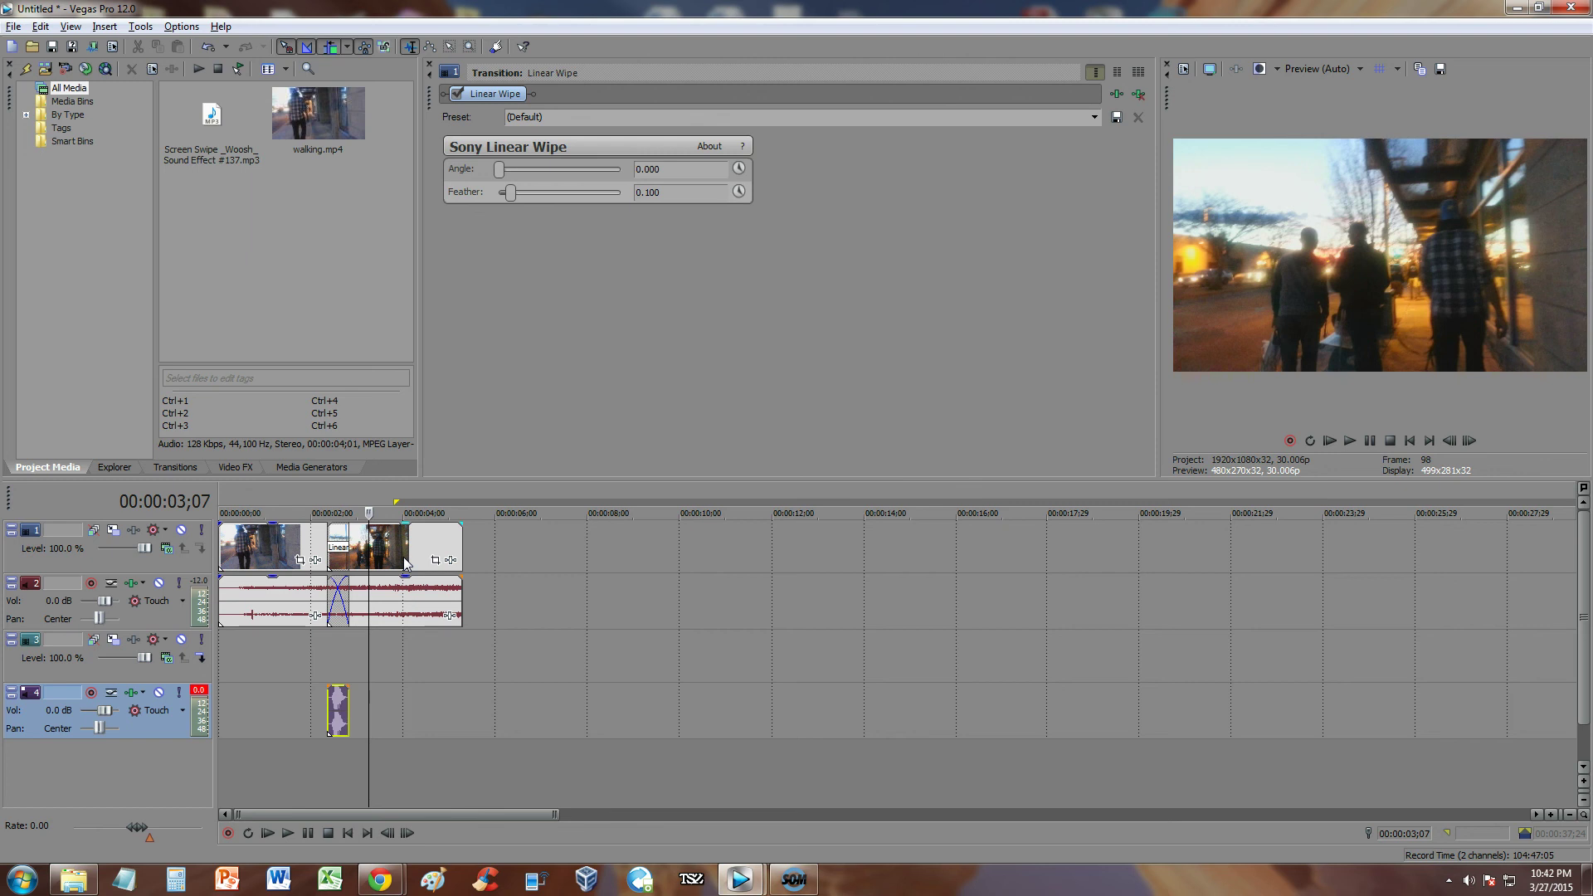
click(316, 494)
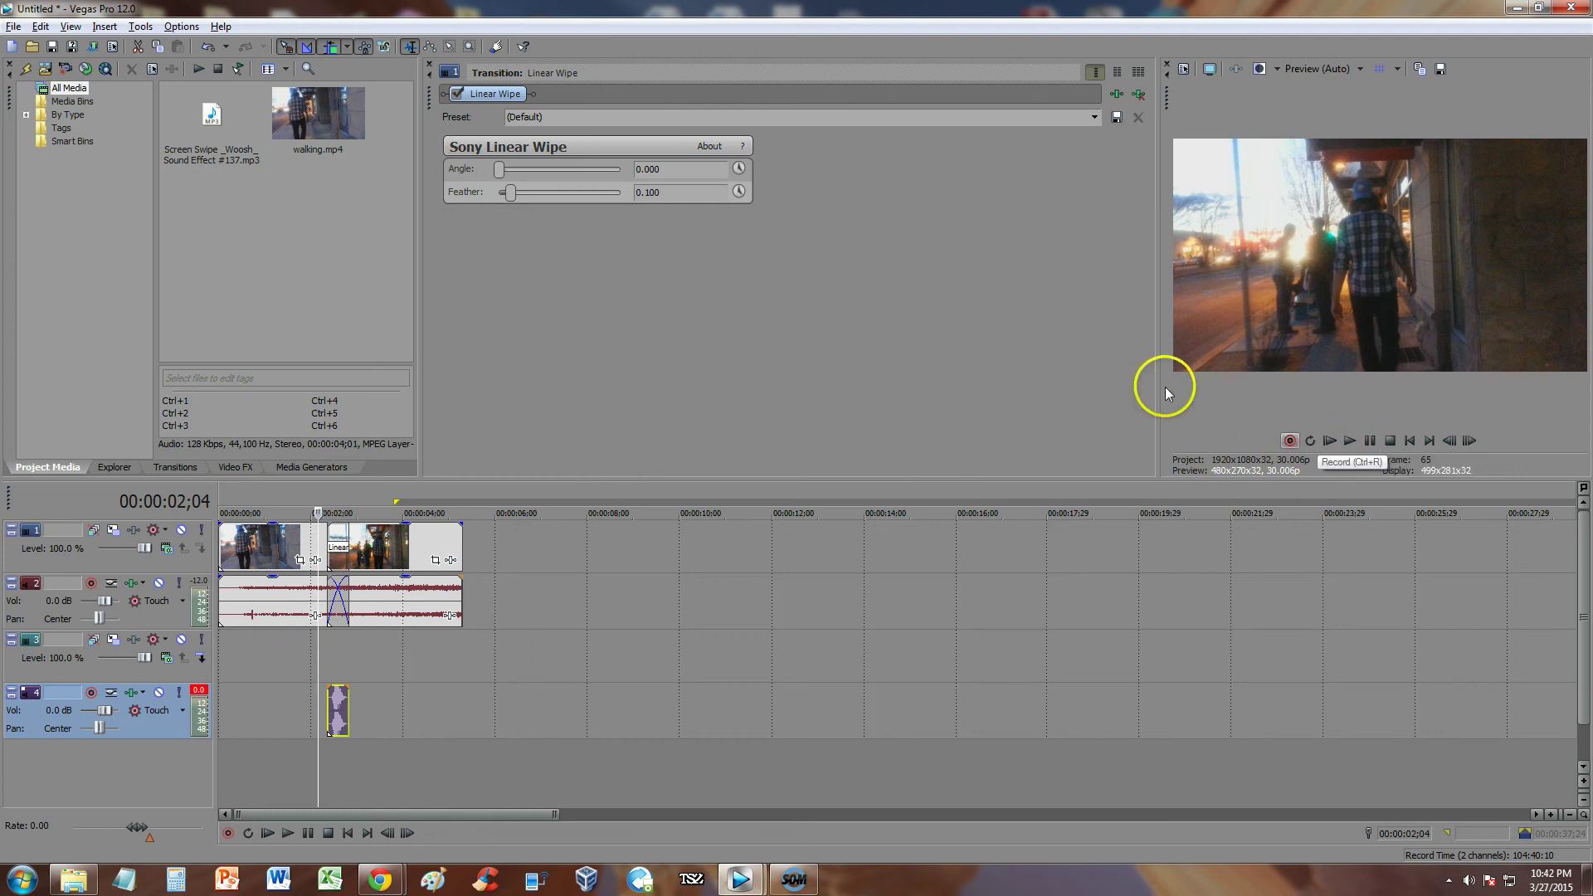
Widen the Video Preview, play the wipe with its whoosh, and pause at 00:00:03;28
drag(1159, 384, 508, 399)
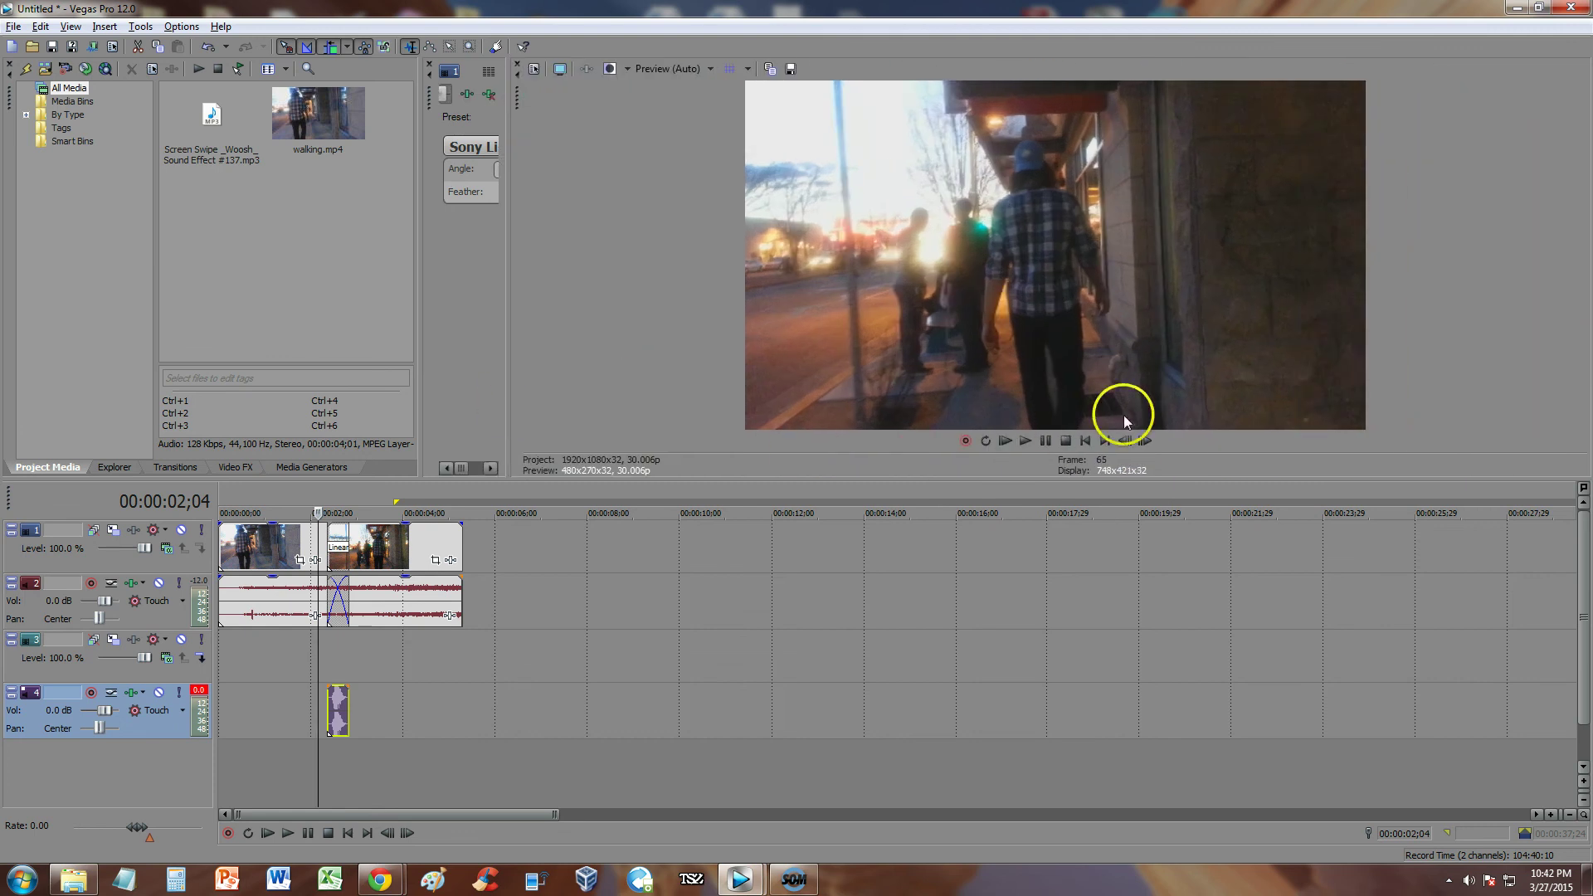
click(1037, 446)
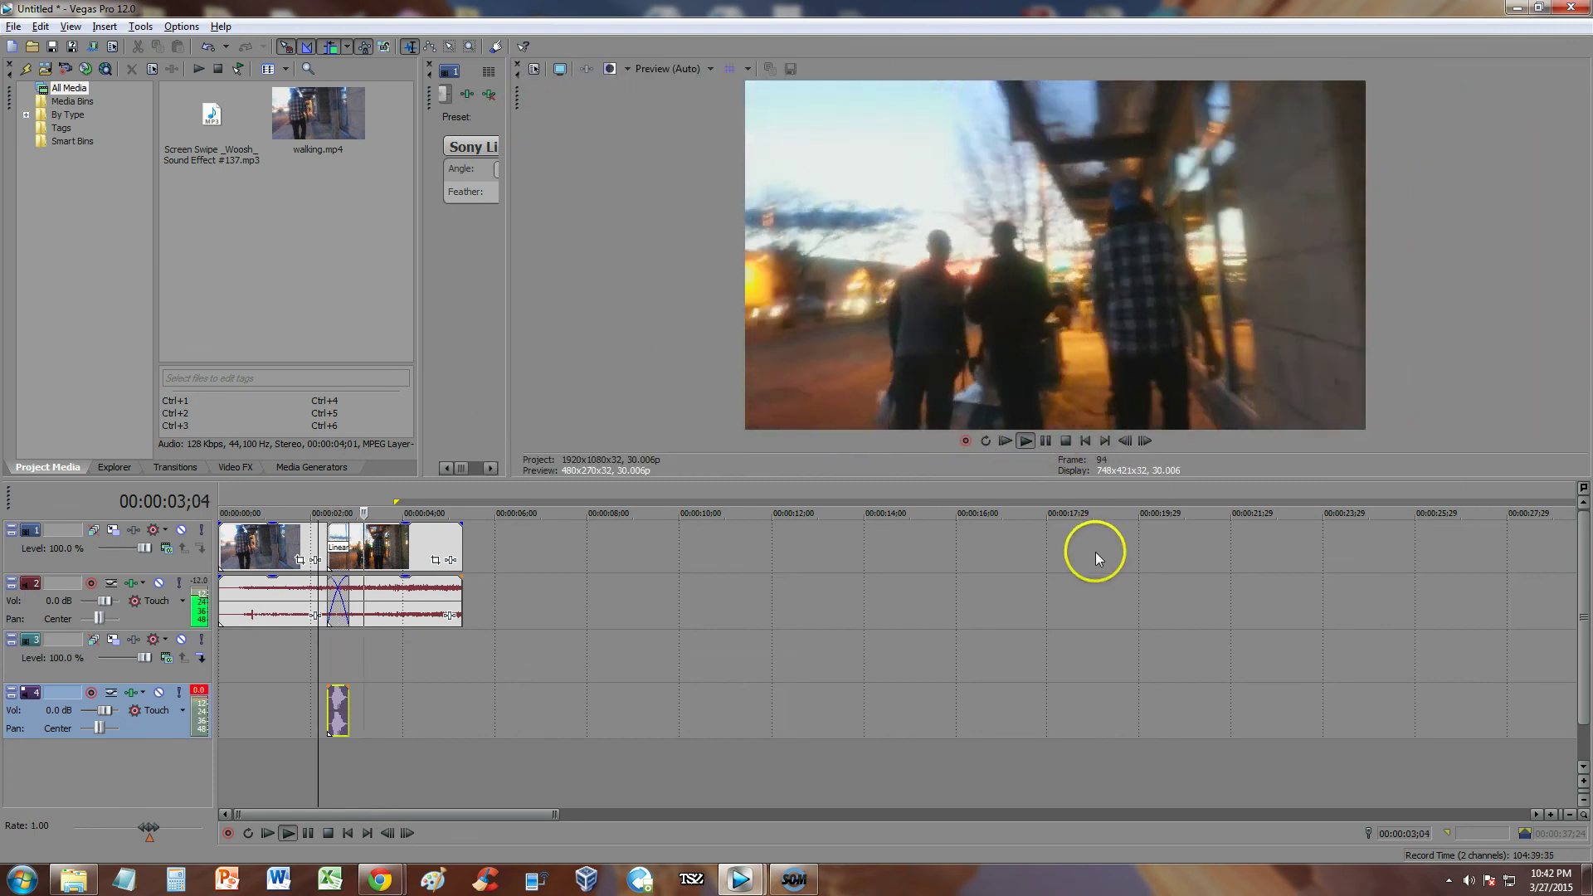
click(322, 507)
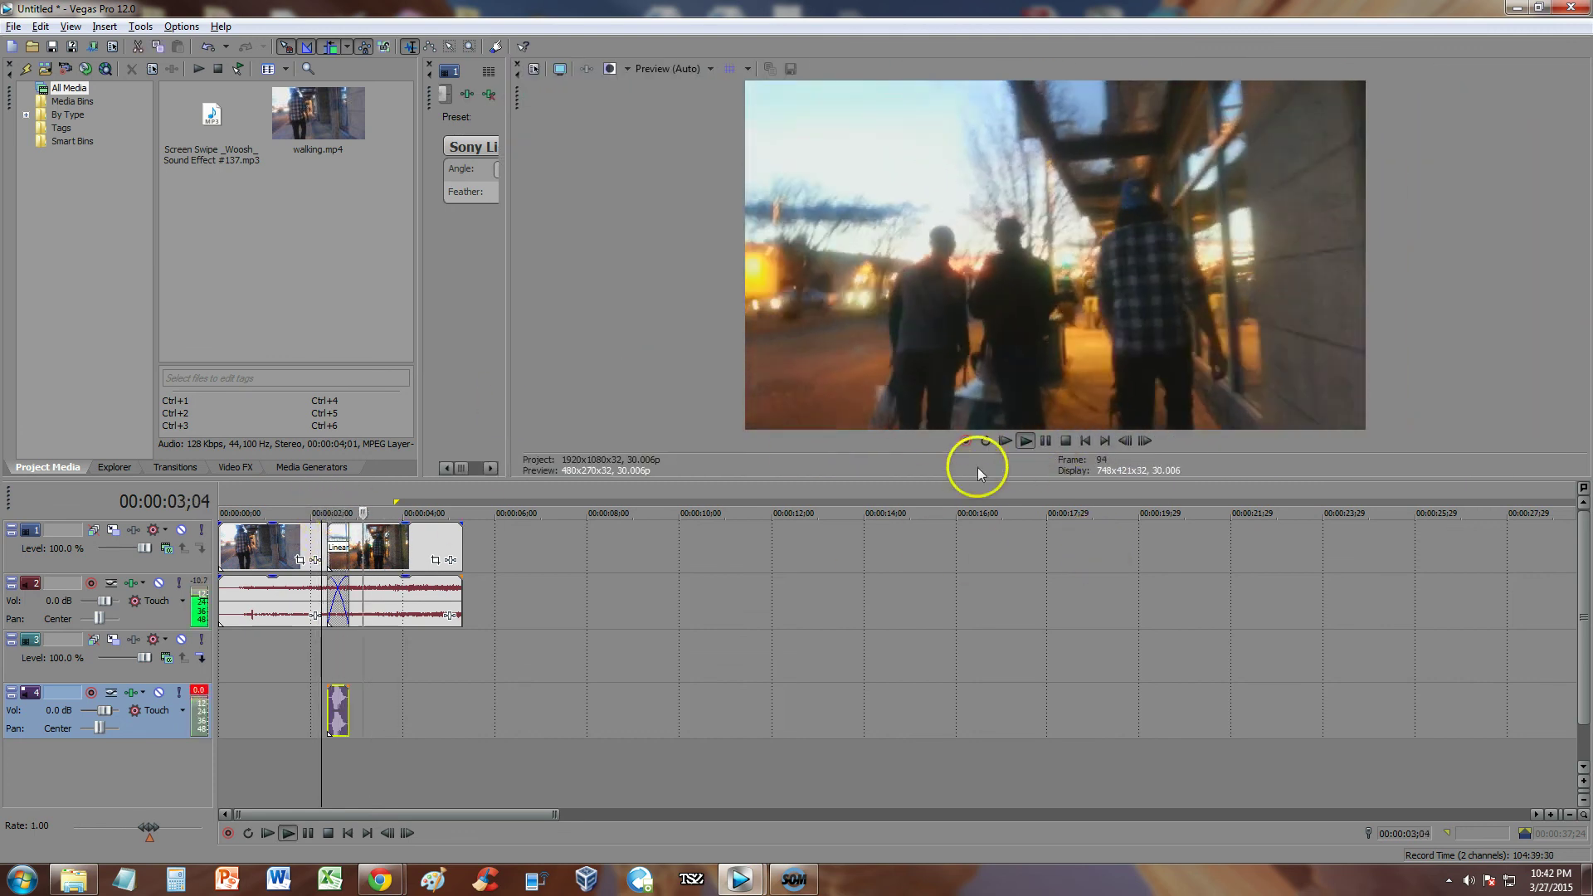
click(1044, 441)
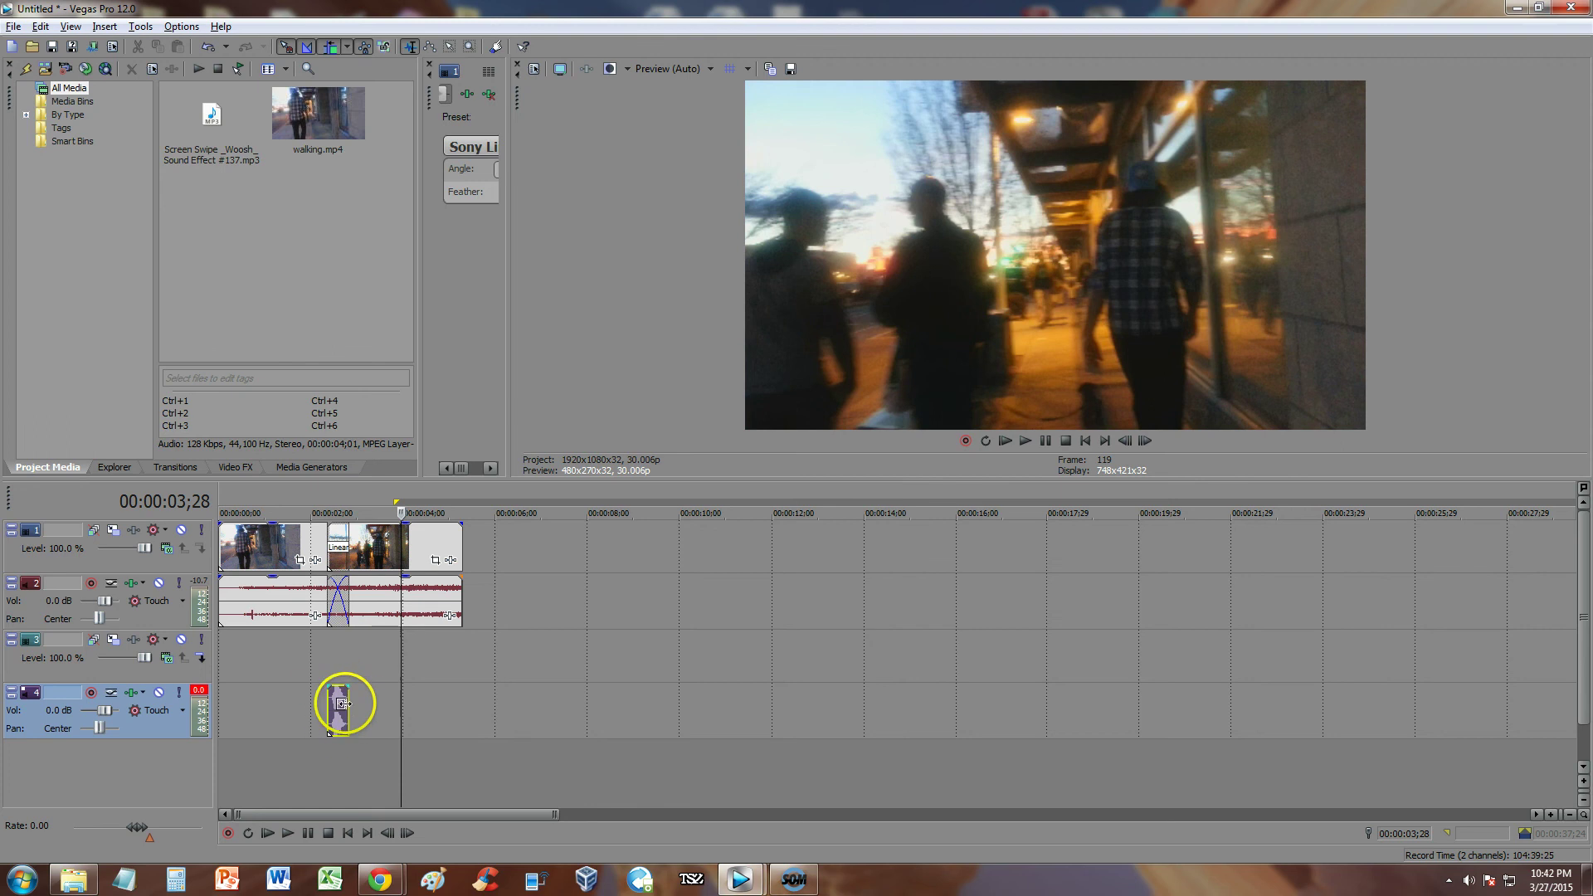
click(853, 702)
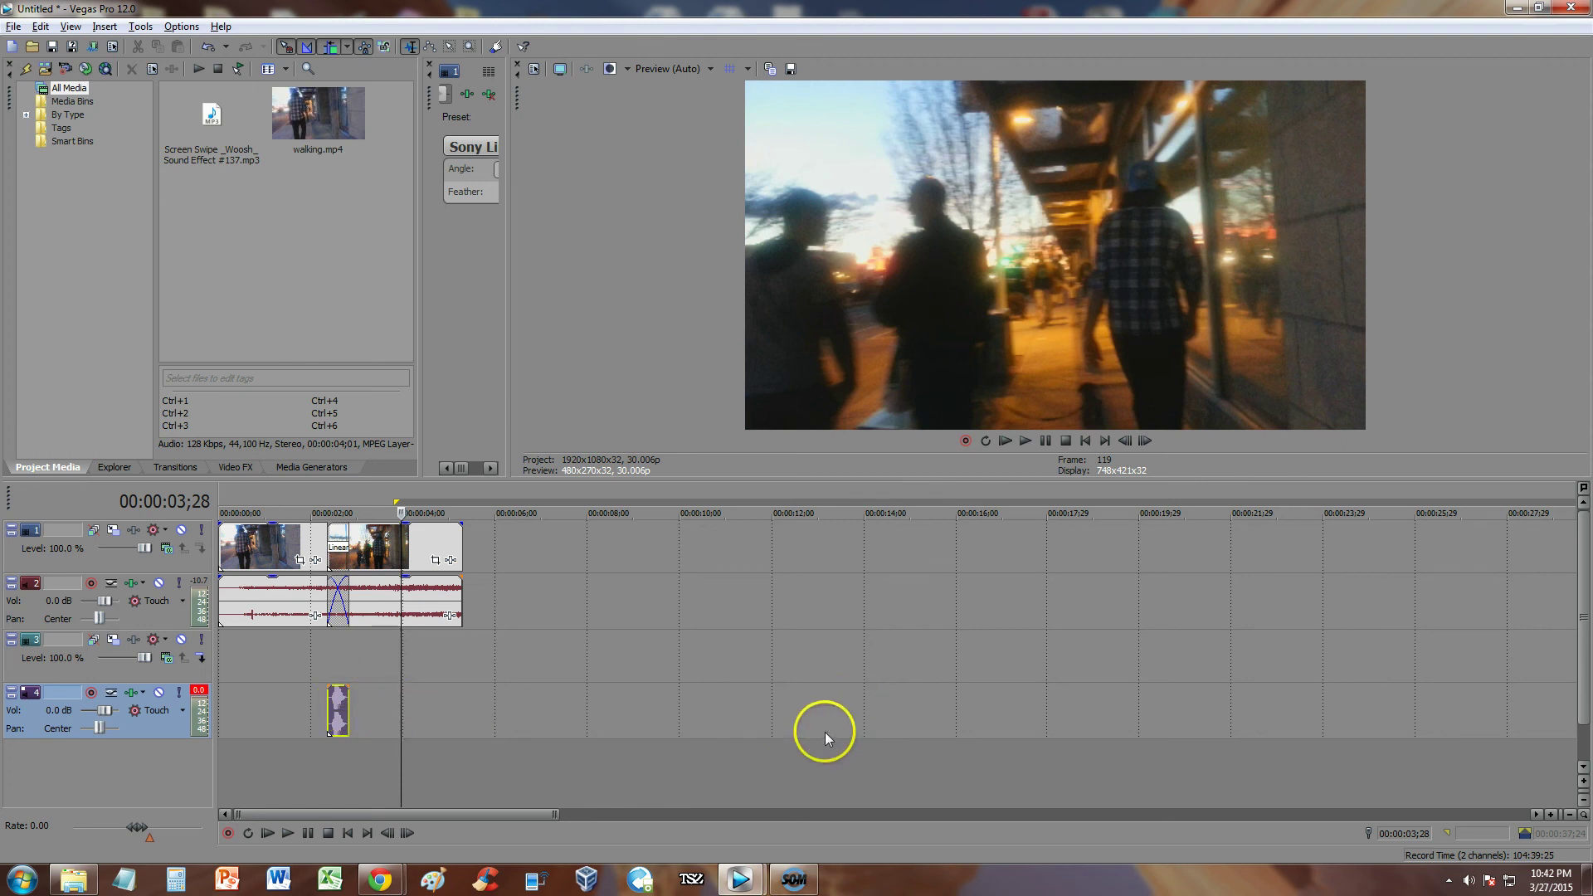